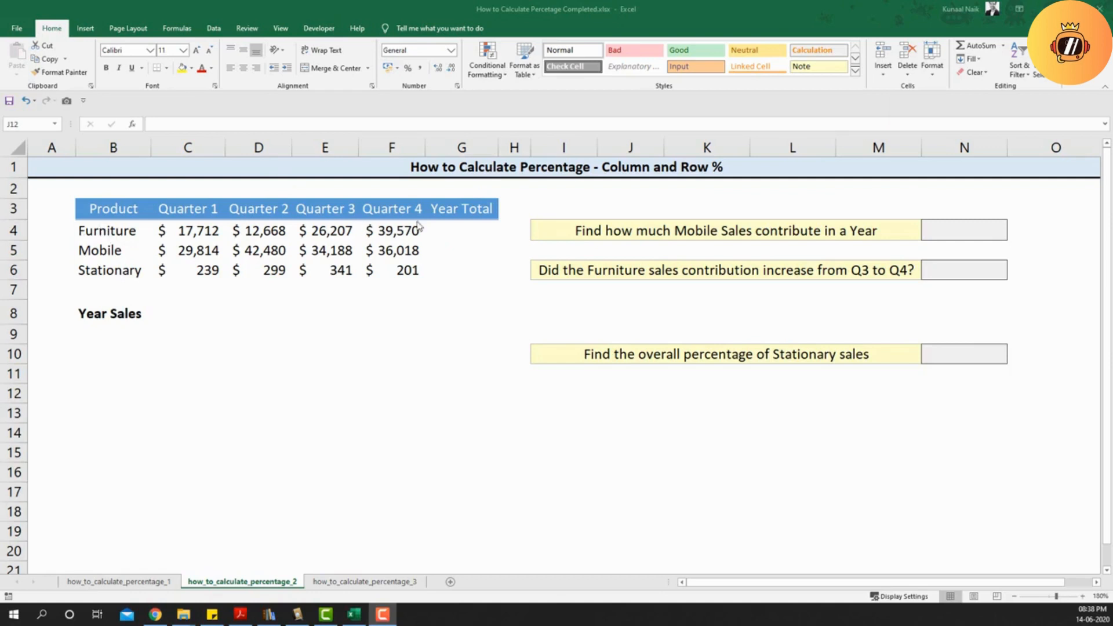
Step: Total Furniture's four quarters in the Year Total cell G4 with =SUM(C4:F4)
{"action": "left_click", "coordinate": [468, 233]}
{"action": "type", "text": "=su"}
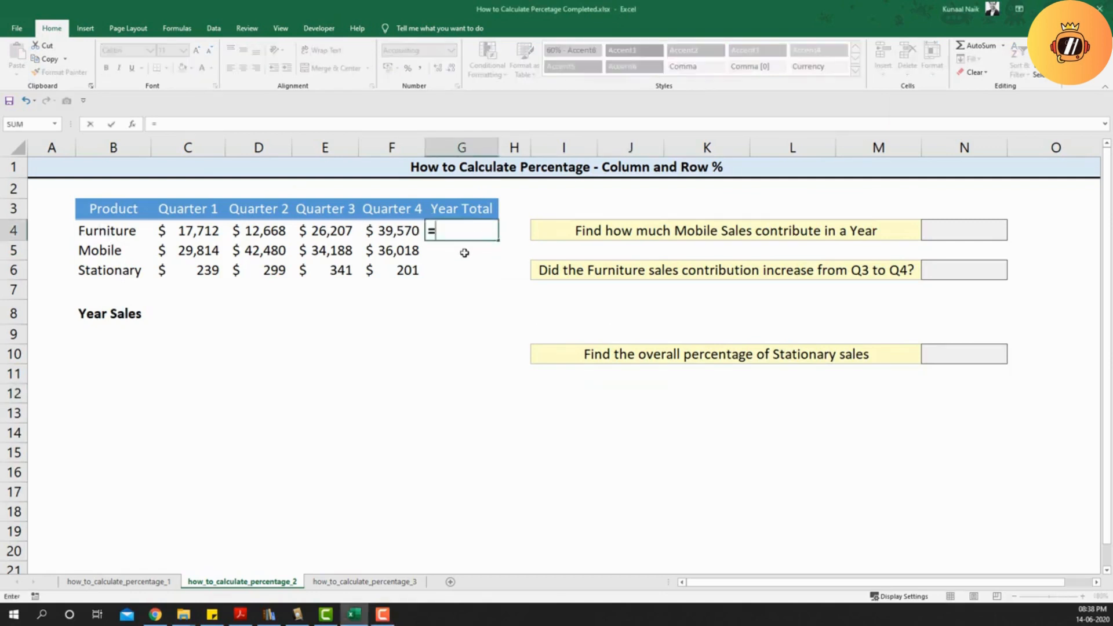
{"action": "key", "text": "Tab"}
{"action": "key", "text": "Left"}
{"action": "key", "text": "shift+Left"}
{"action": "key", "text": "shift+Left"}
{"action": "key", "text": "shift+Left"}
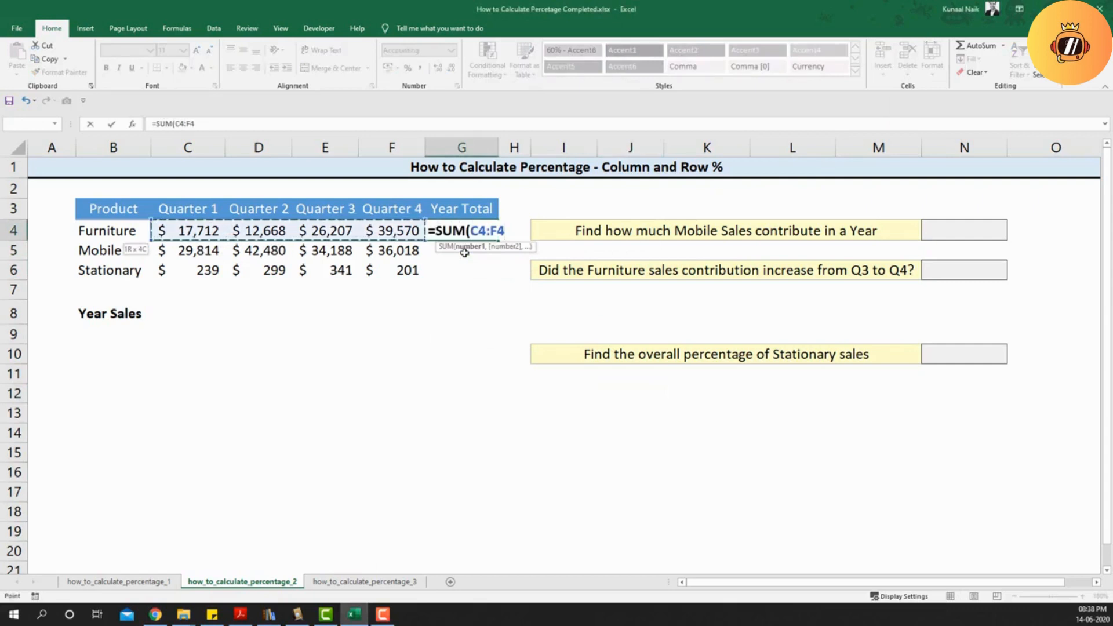
{"action": "key", "text": "Return"}
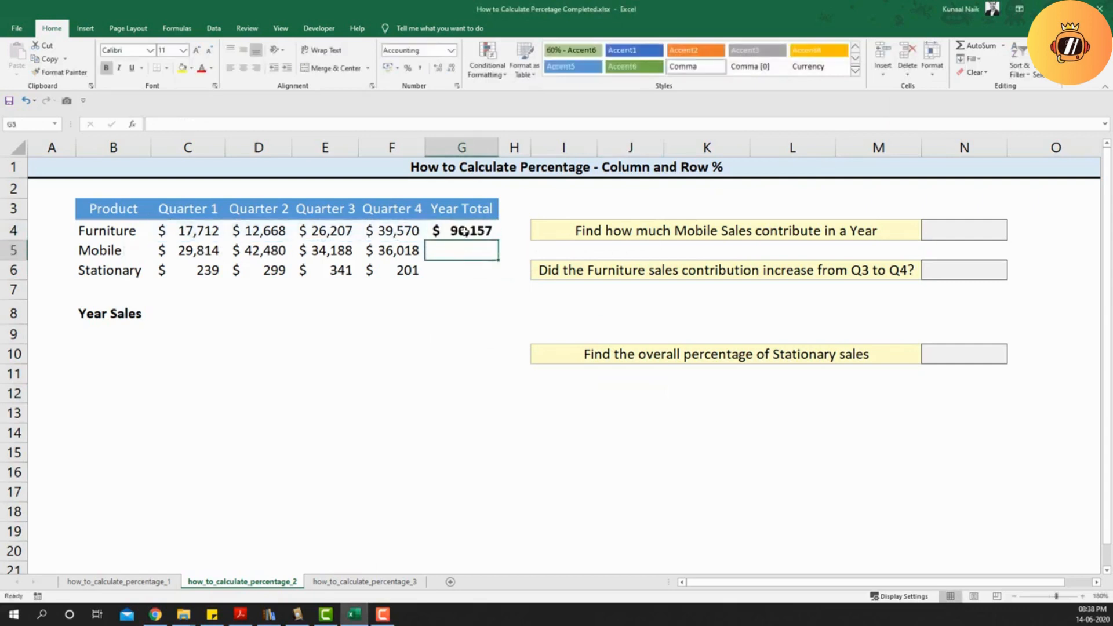
Step: Copy the Furniture year total formula down to the Mobile and Stationary rows and autofit column G's width
{"action": "left_click", "coordinate": [467, 234]}
{"action": "left_click_drag", "start_coordinate": [497, 240], "coordinate": [498, 276]}
{"action": "double_click", "coordinate": [499, 148]}
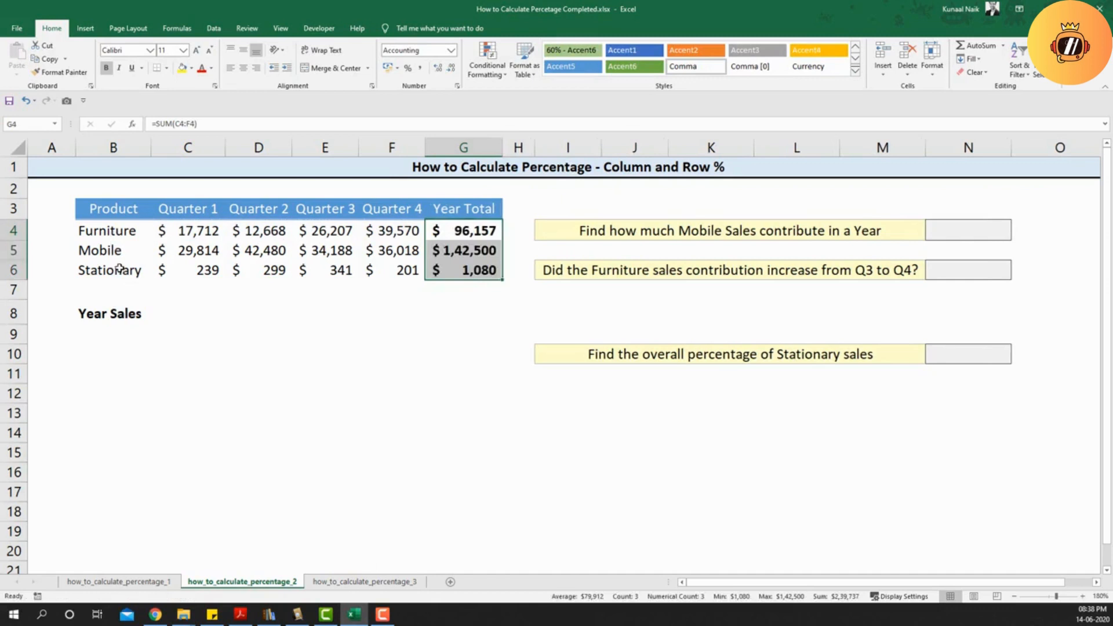
Step: Total all Quarter 1 product sales in the Year Sales cell C8 with =SUM(C4:C6)
{"action": "left_click", "coordinate": [198, 322]}
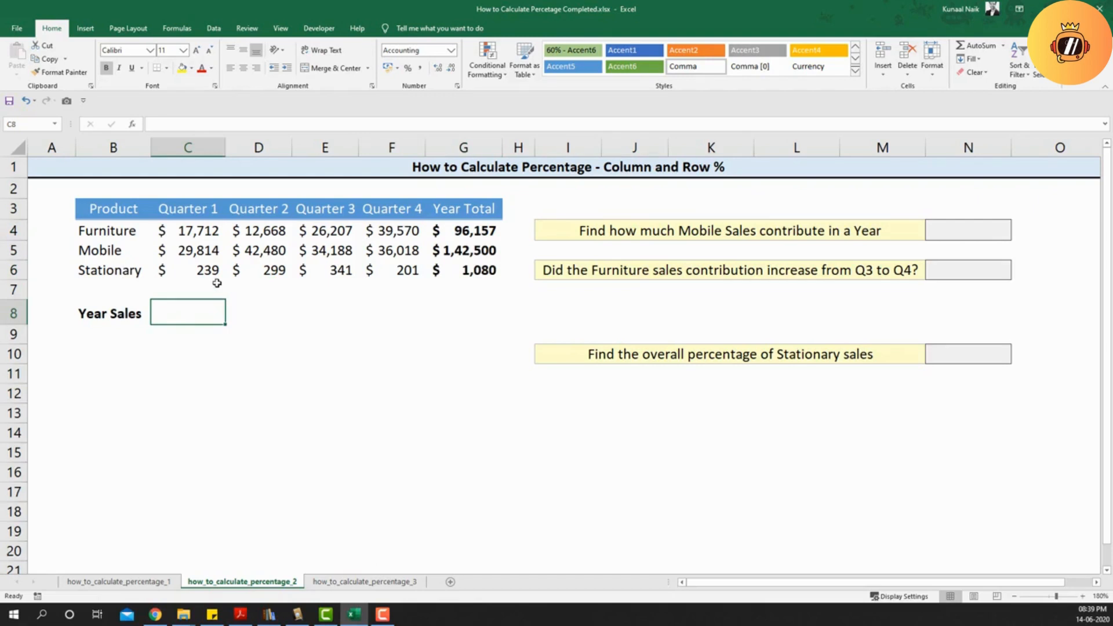
{"action": "type", "text": "=sum"}
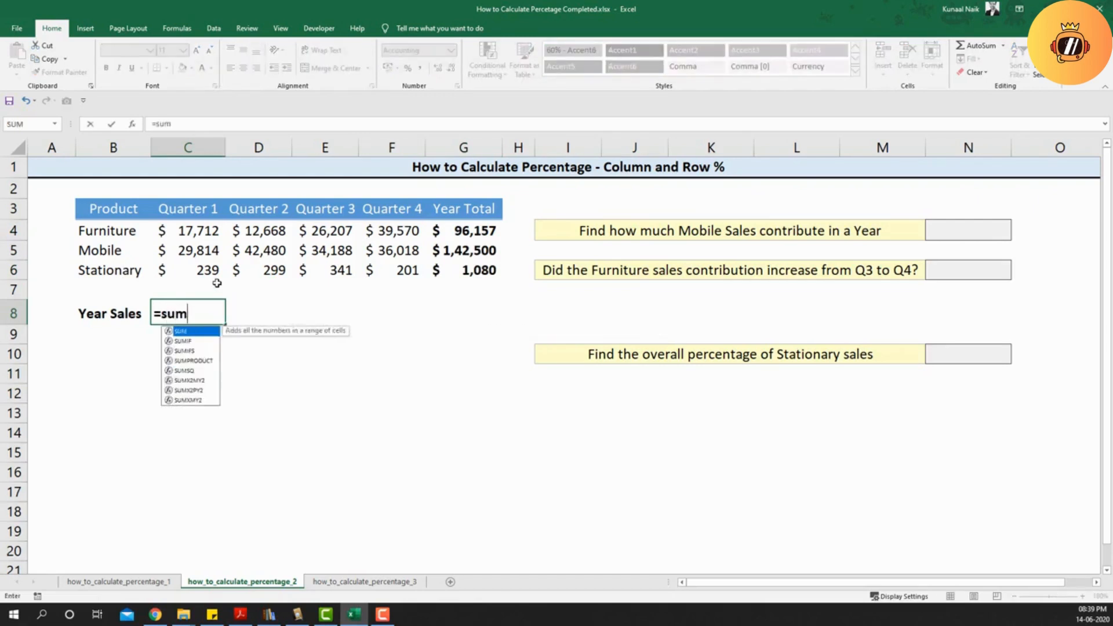
{"action": "key", "text": "Tab"}
{"action": "key", "text": "Up"}
{"action": "key", "text": "Up"}
{"action": "key", "text": "shift+Up"}
{"action": "key", "text": "shift+Up"}
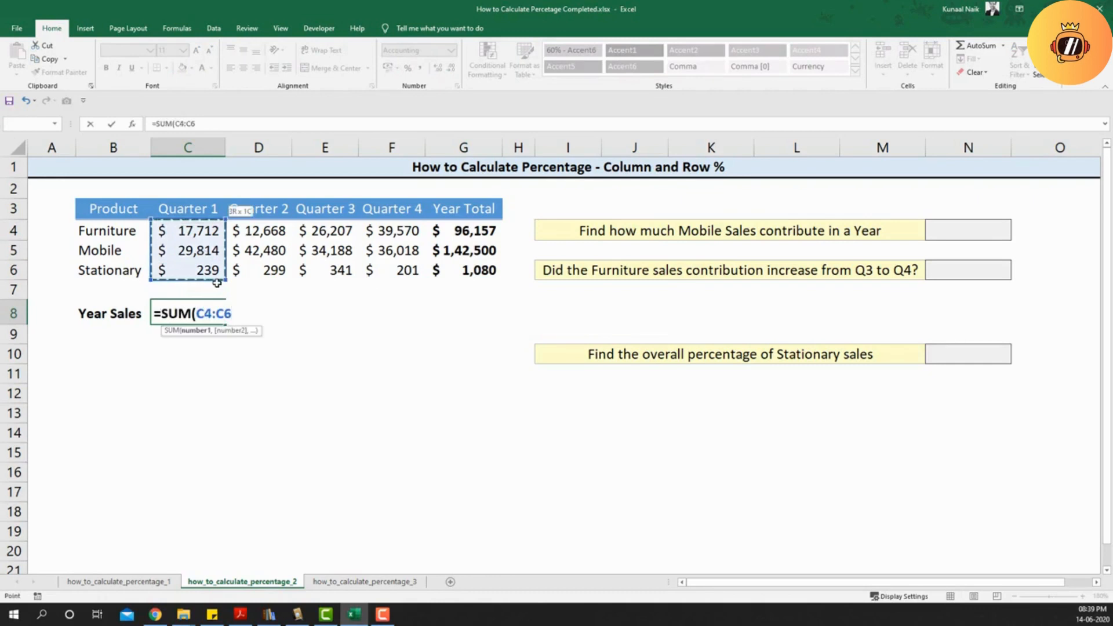
{"action": "type", "text": ")"}
{"action": "key", "text": "Return"}
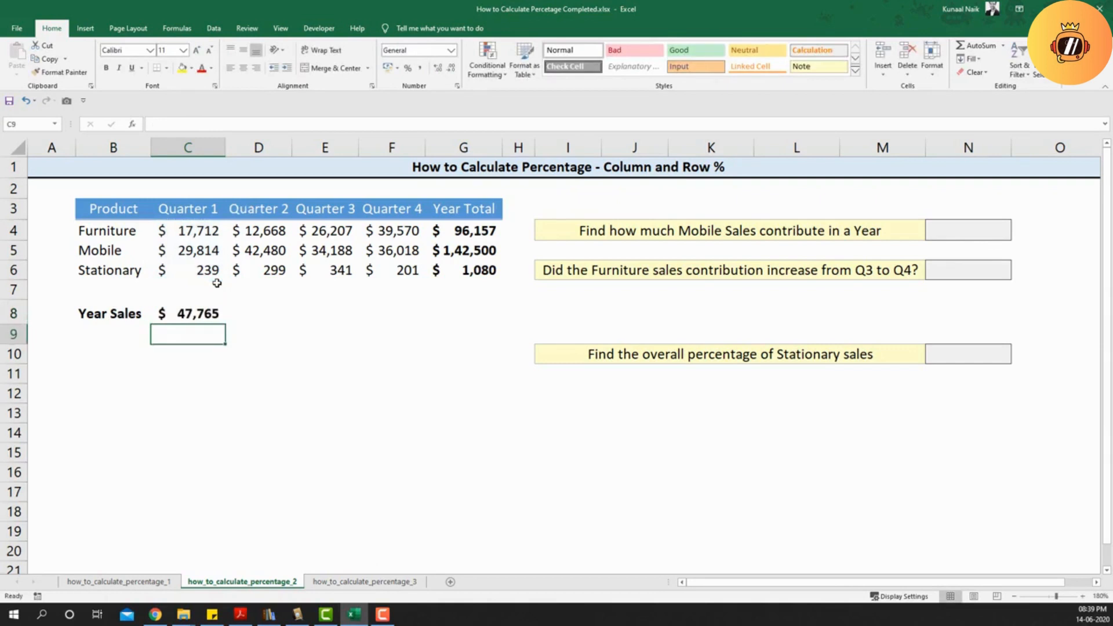
Step: Fill the Year Sales formula from C8 across the remaining quarters and the Year Total column to G8
{"action": "left_click", "coordinate": [204, 312]}
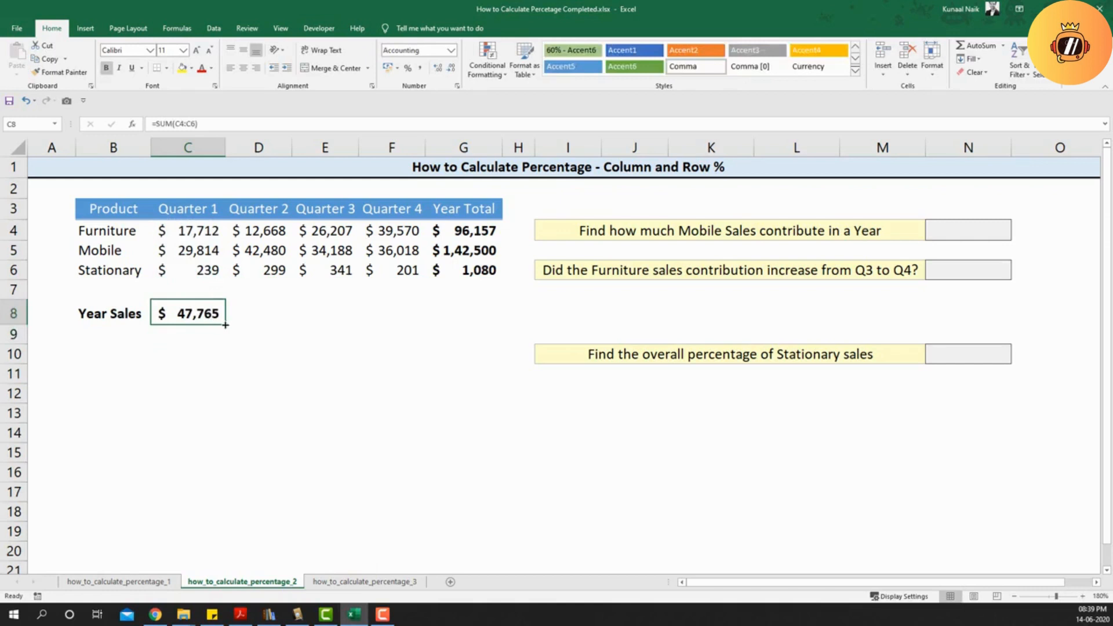
{"action": "left_click_drag", "start_coordinate": [226, 325], "coordinate": [495, 323]}
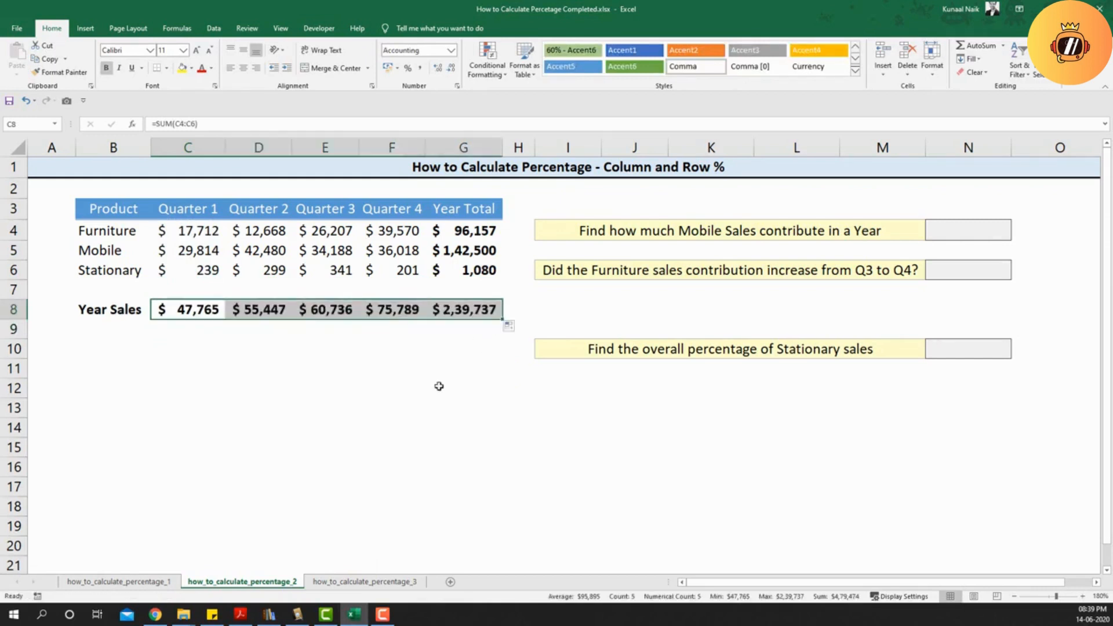
{"action": "left_click", "coordinate": [464, 328]}
Step: Review the Year Sales totals for each quarter column and the overall year total in G8
{"action": "left_click_drag", "start_coordinate": [384, 311], "coordinate": [197, 307]}
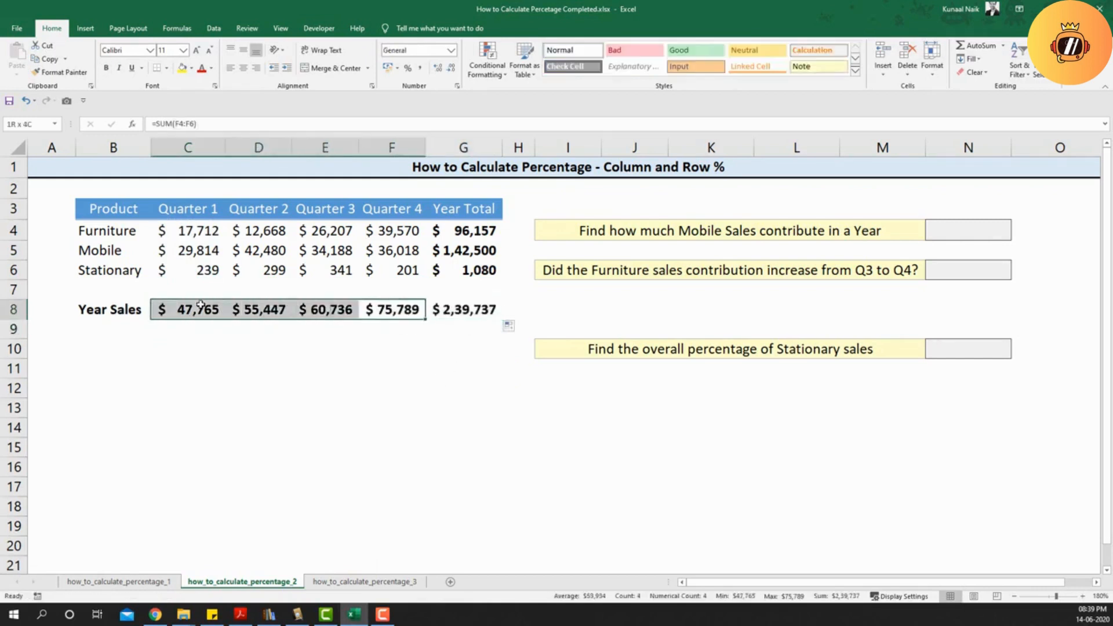
{"action": "left_click", "coordinate": [188, 147]}
{"action": "left_click", "coordinate": [259, 147]}
{"action": "left_click", "coordinate": [326, 147]}
{"action": "left_click", "coordinate": [412, 146]}
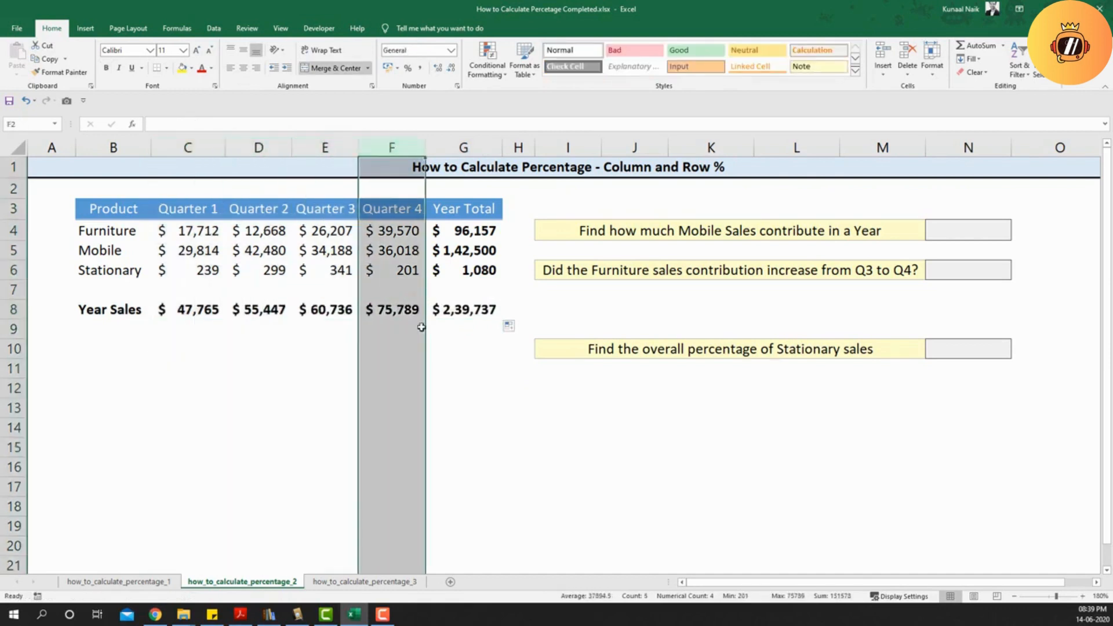
{"action": "left_click", "coordinate": [402, 367]}
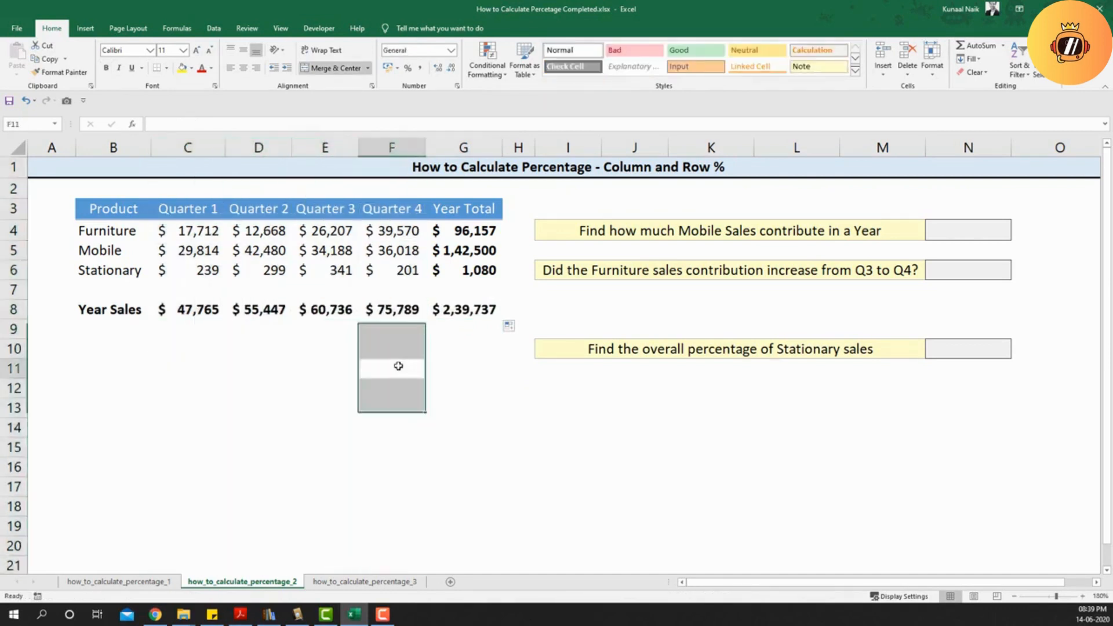
{"action": "left_click", "coordinate": [477, 308]}
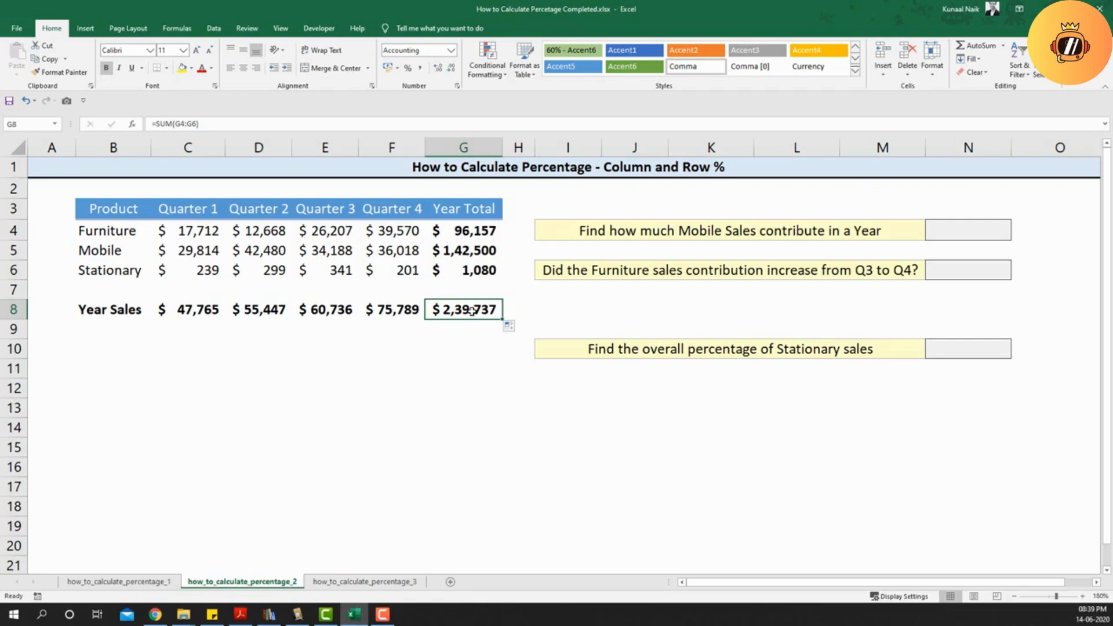
Step: Calculate Mobile's contribution to yearly sales in N4 by dividing its year total by overall sales with =G5/G8
{"action": "left_click", "coordinate": [649, 232]}
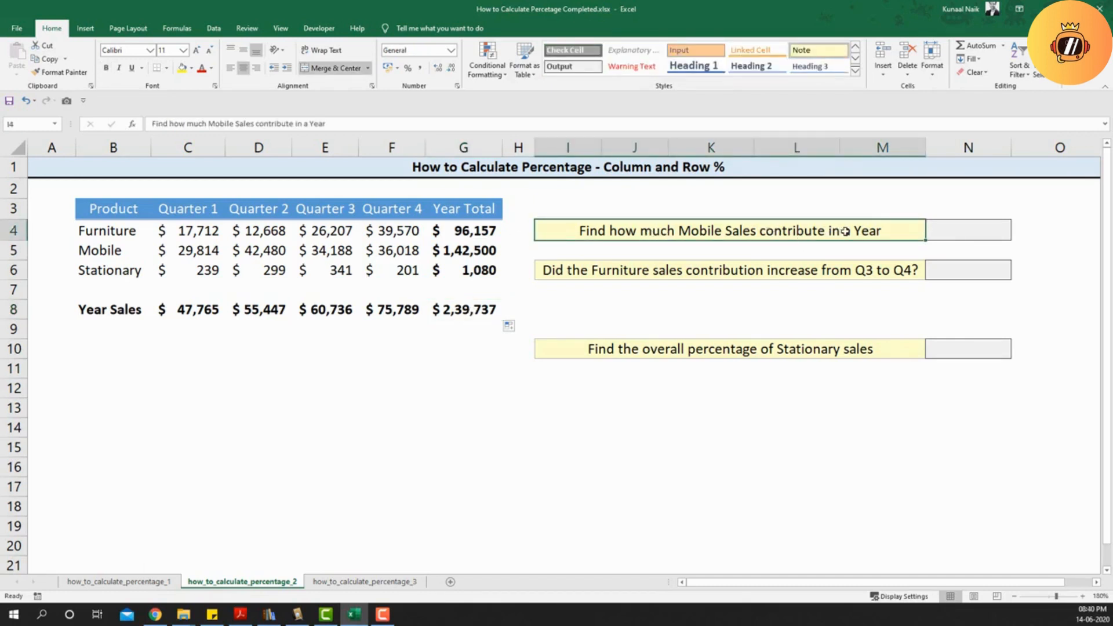
{"action": "left_click", "coordinate": [949, 226]}
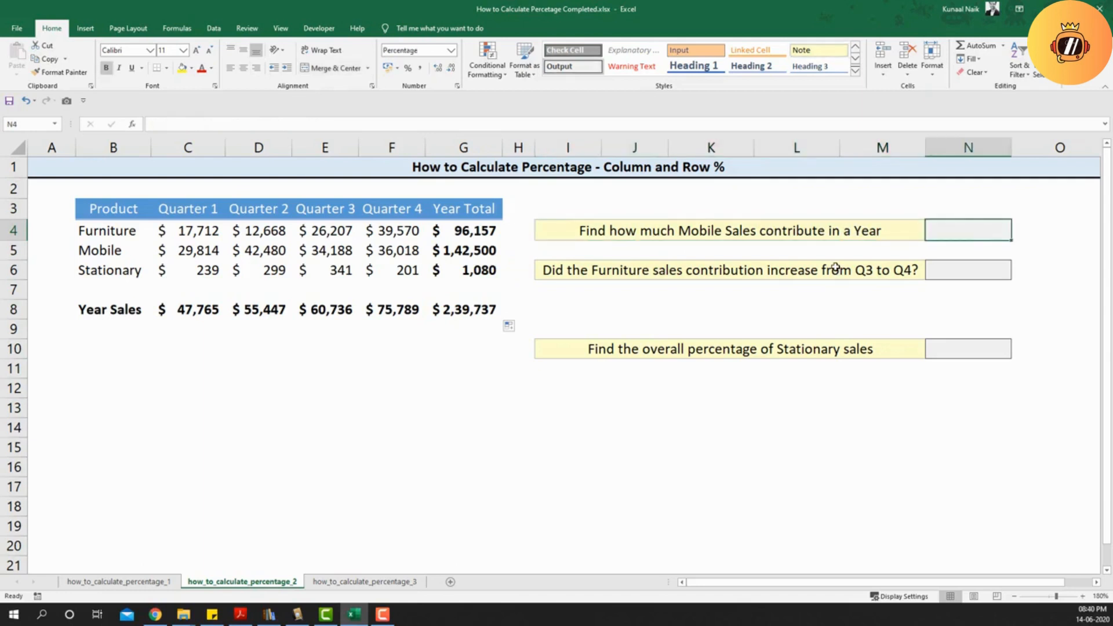
{"action": "left_click", "coordinate": [461, 250]}
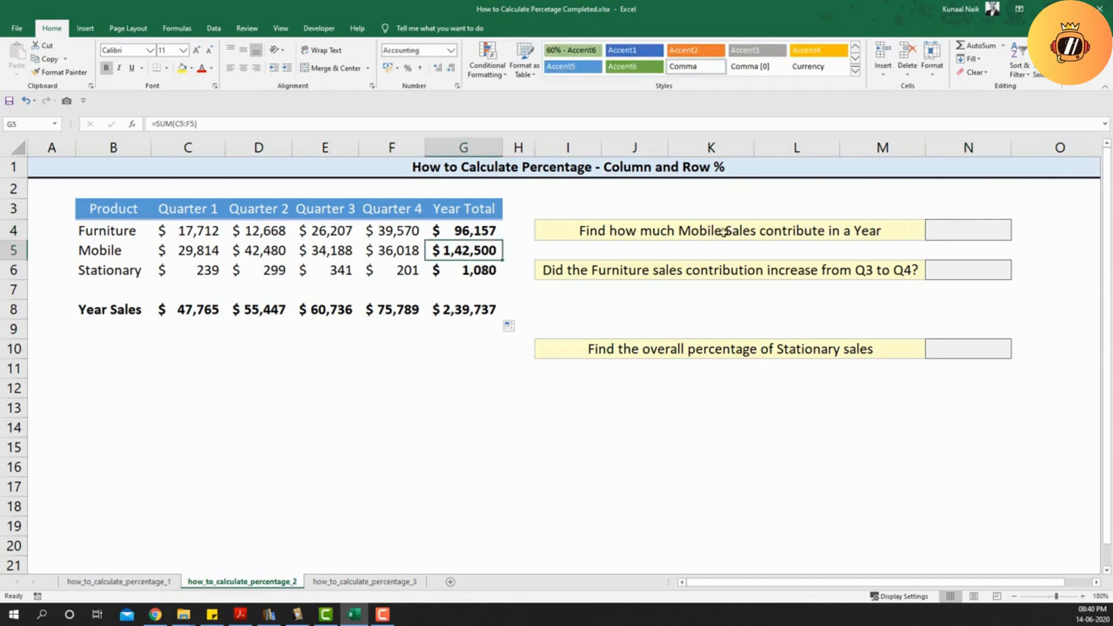
{"action": "left_click_drag", "start_coordinate": [108, 251], "coordinate": [475, 254]}
{"action": "left_click", "coordinate": [475, 254]}
{"action": "left_click", "coordinate": [458, 313]}
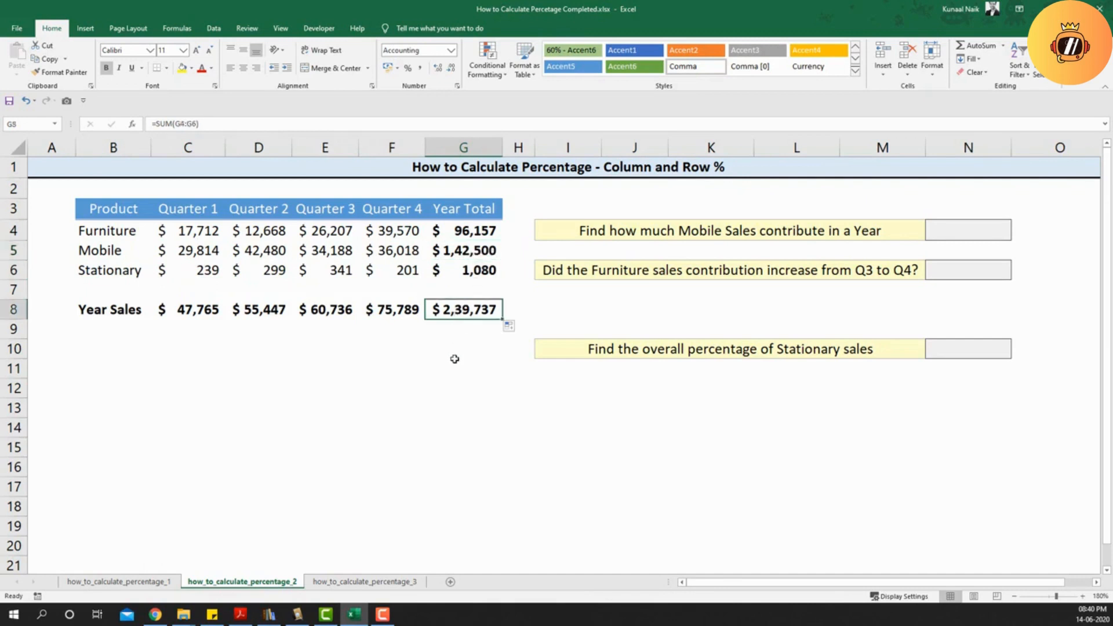
{"action": "left_click", "coordinate": [964, 230]}
{"action": "type", "text": "="}
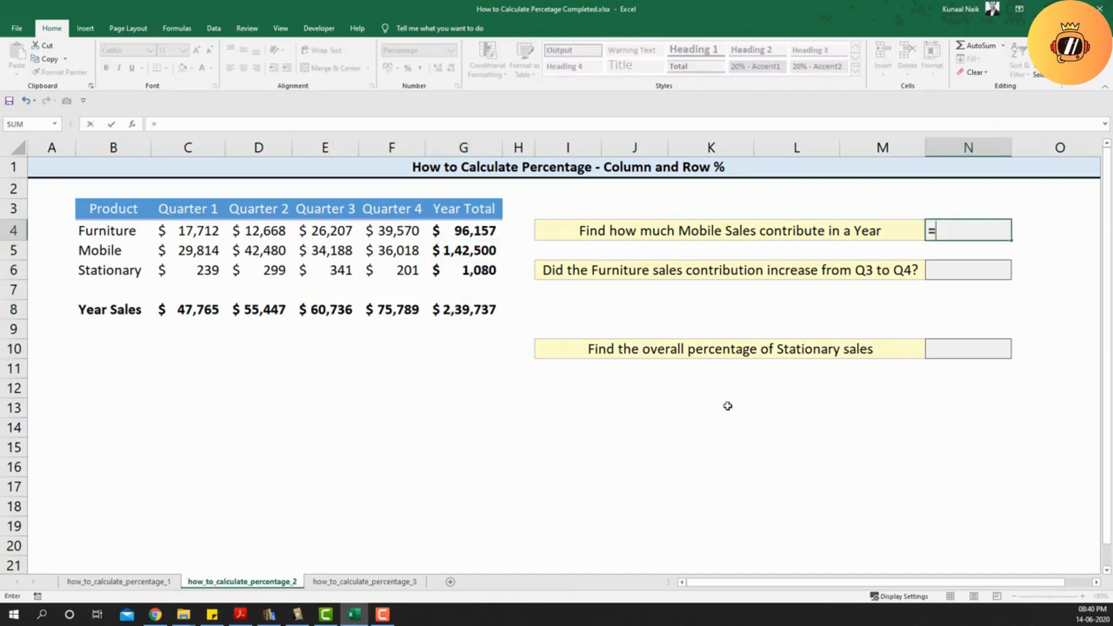
{"action": "left_click", "coordinate": [466, 258]}
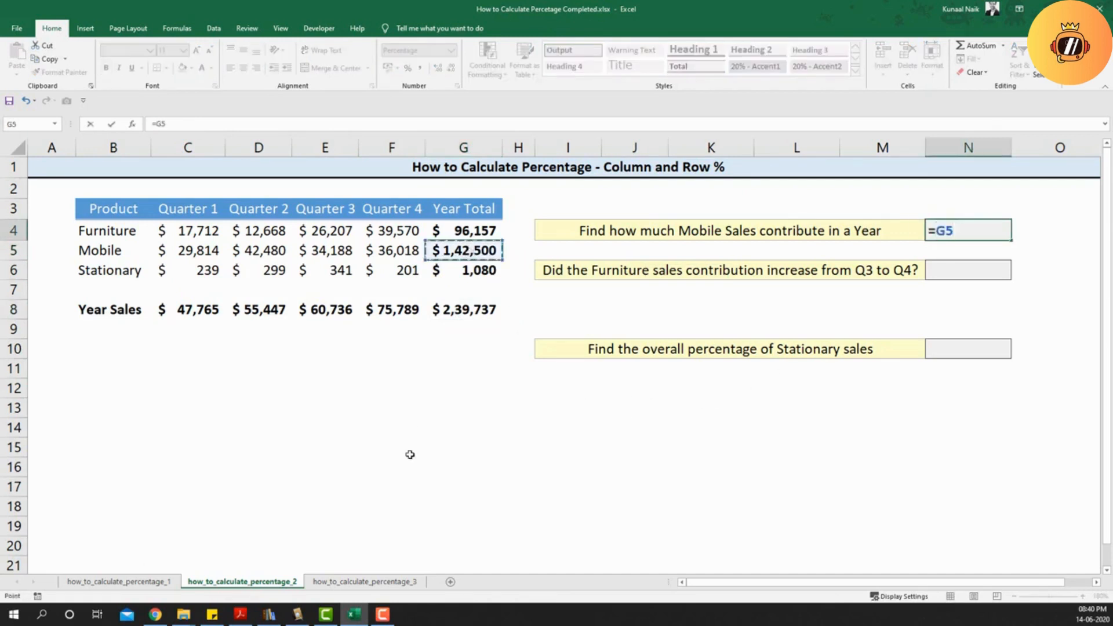
{"action": "type", "text": "/"}
{"action": "left_click", "coordinate": [452, 312]}
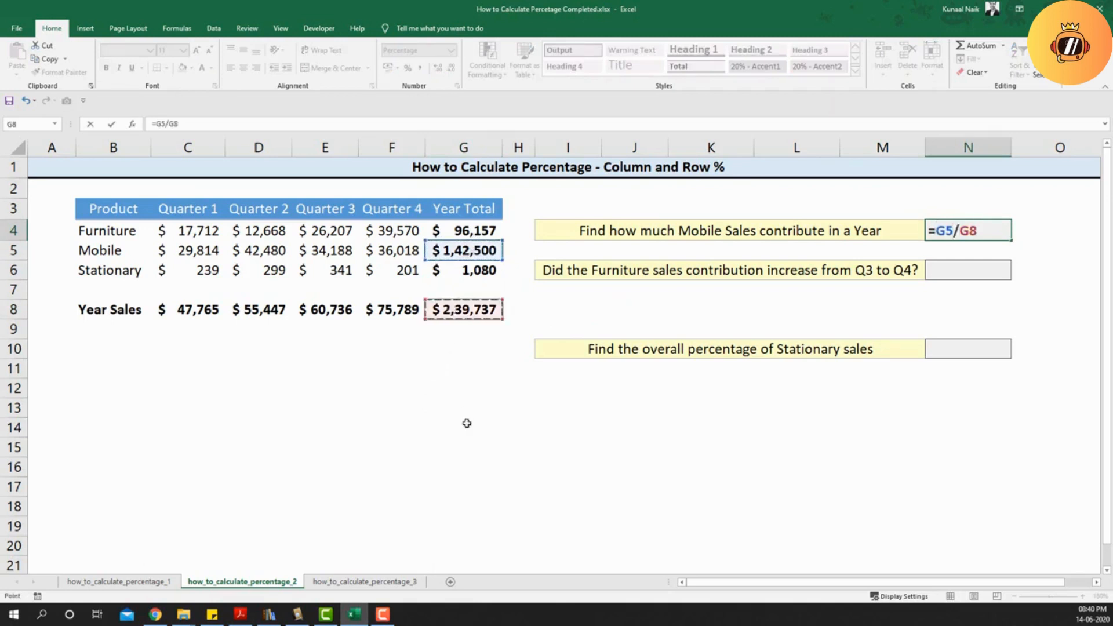
{"action": "key", "text": "Return"}
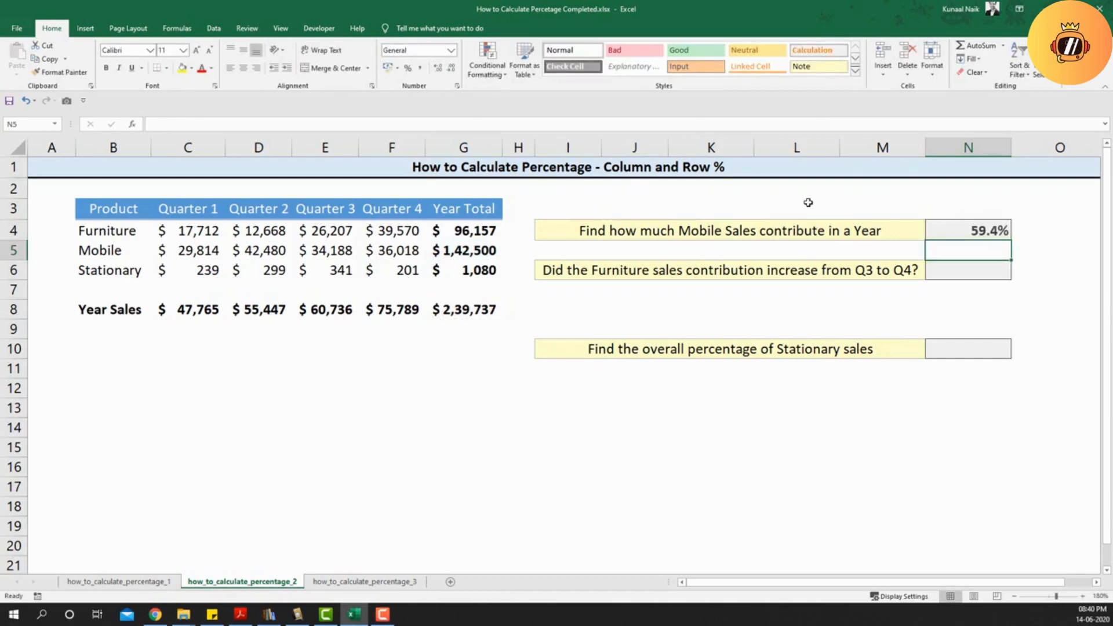
{"action": "left_click", "coordinate": [983, 234]}
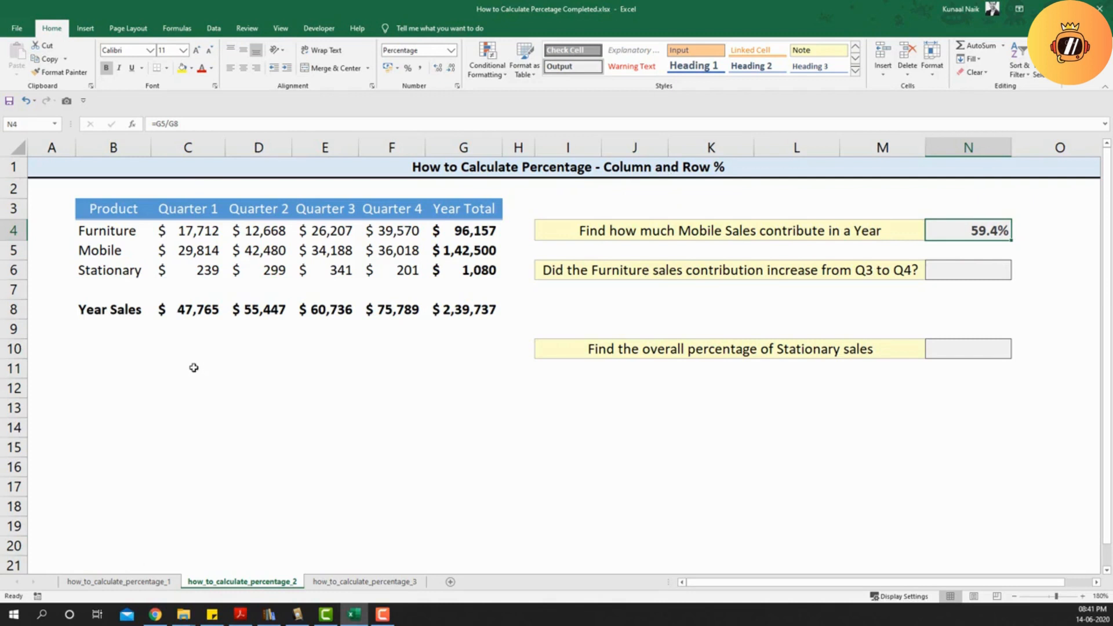
Step: Calculate Furniture's share of Quarter 1 sales in C10 with =C4/C8 and format it as a percentage
{"action": "left_click", "coordinate": [194, 348]}
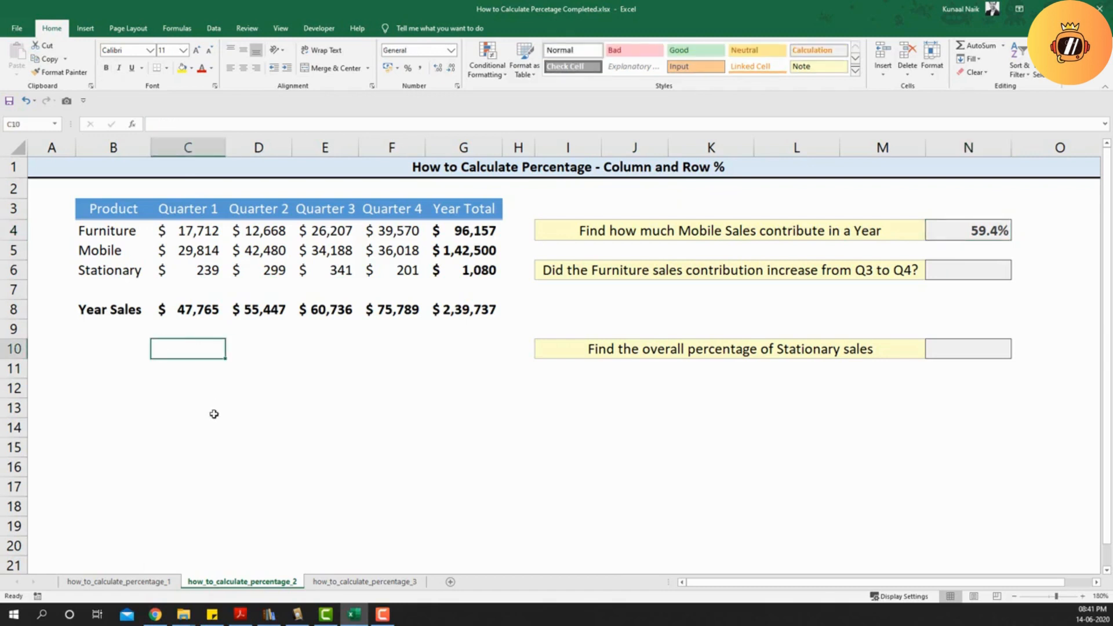
{"action": "type", "text": "="}
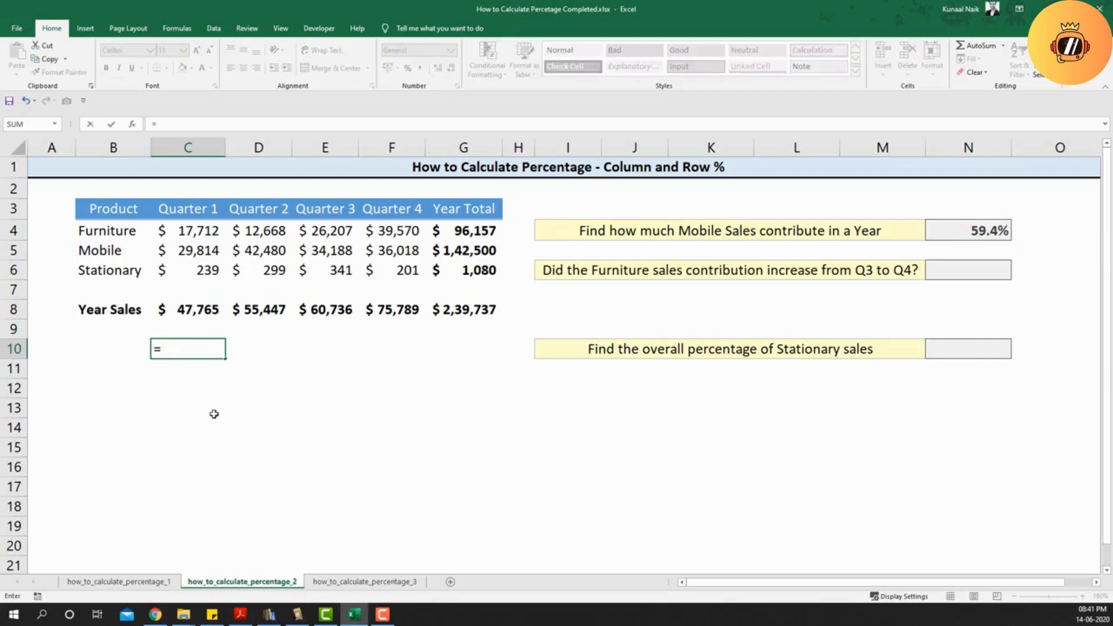
{"action": "key", "text": "Up"}
{"action": "key", "text": "Up"}
{"action": "key", "text": "Up"}
{"action": "key", "text": "Up"}
{"action": "key", "text": "Up"}
{"action": "key", "text": "Up"}
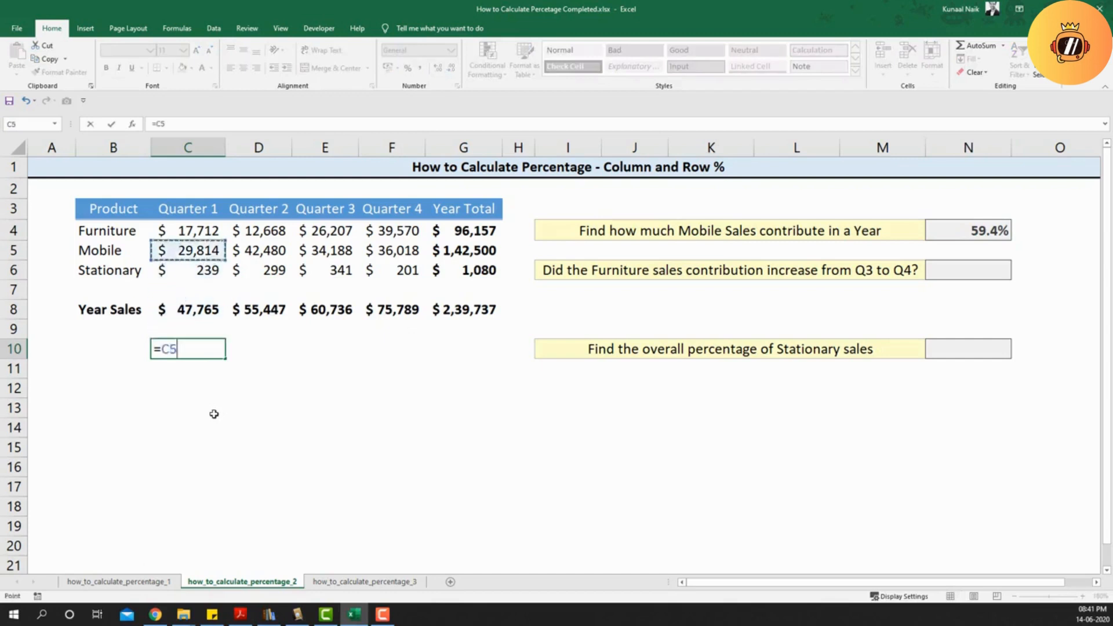
{"action": "type", "text": "/"}
{"action": "key", "text": "Up"}
{"action": "key", "text": "Up"}
{"action": "key", "text": "Up"}
{"action": "key", "text": "Up"}
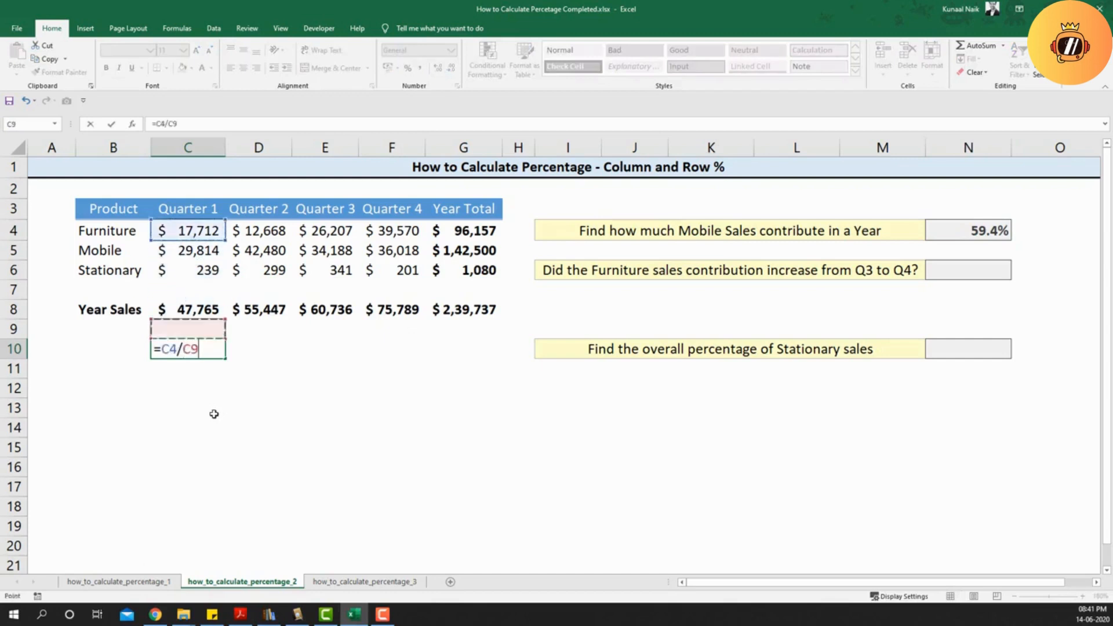
{"action": "key", "text": "Down"}
{"action": "key", "text": "Down"}
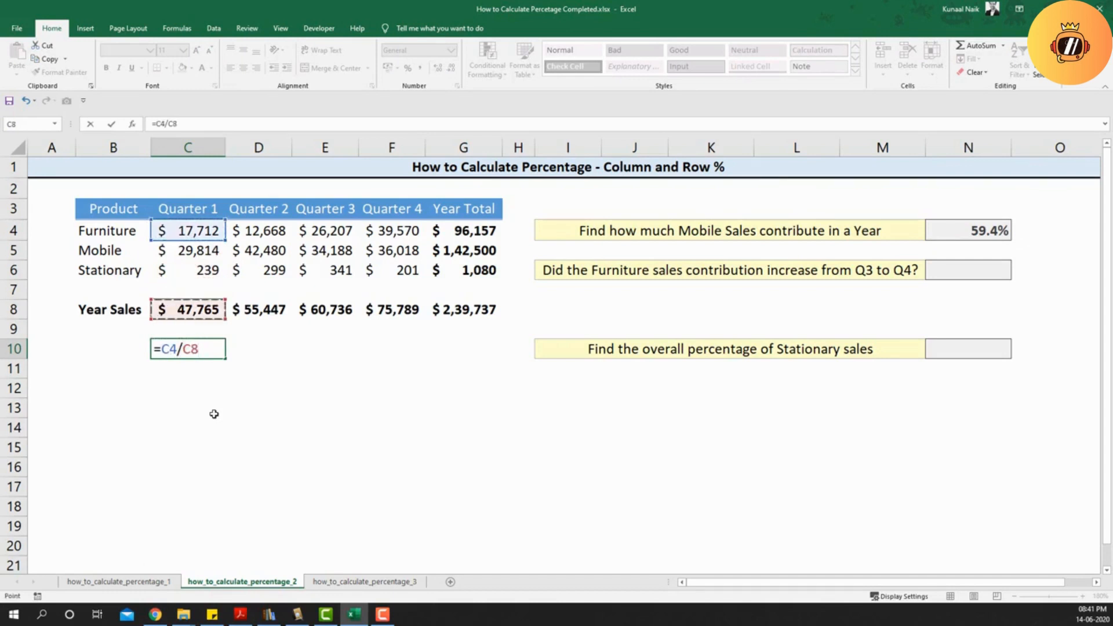
{"action": "key", "text": "Return"}
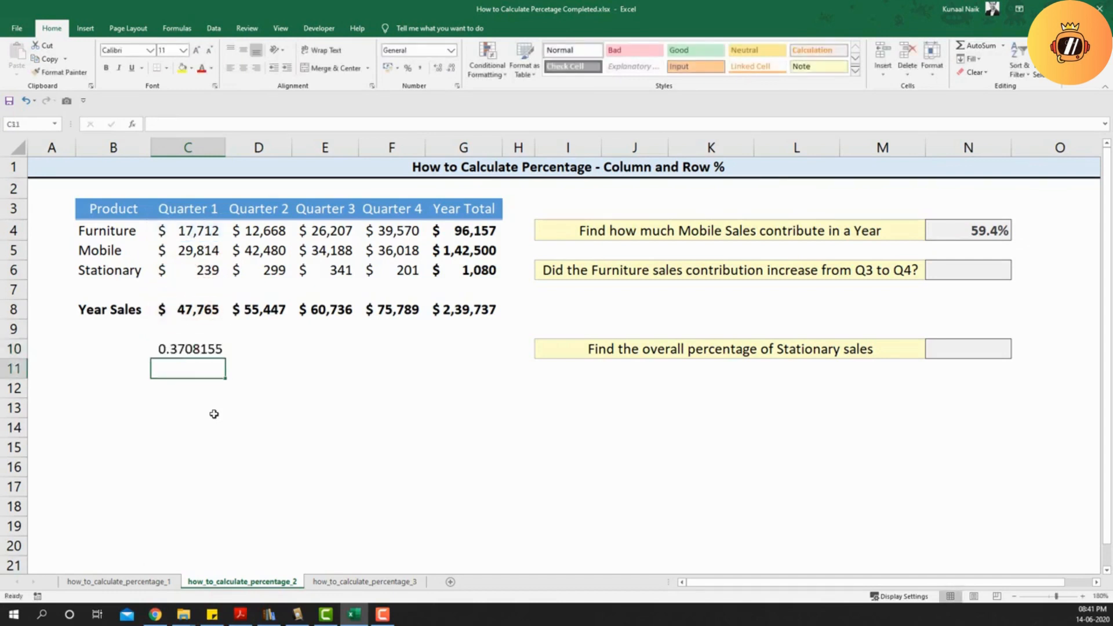
{"action": "left_click", "coordinate": [191, 355]}
{"action": "key", "text": "ctrl+shift+5"}
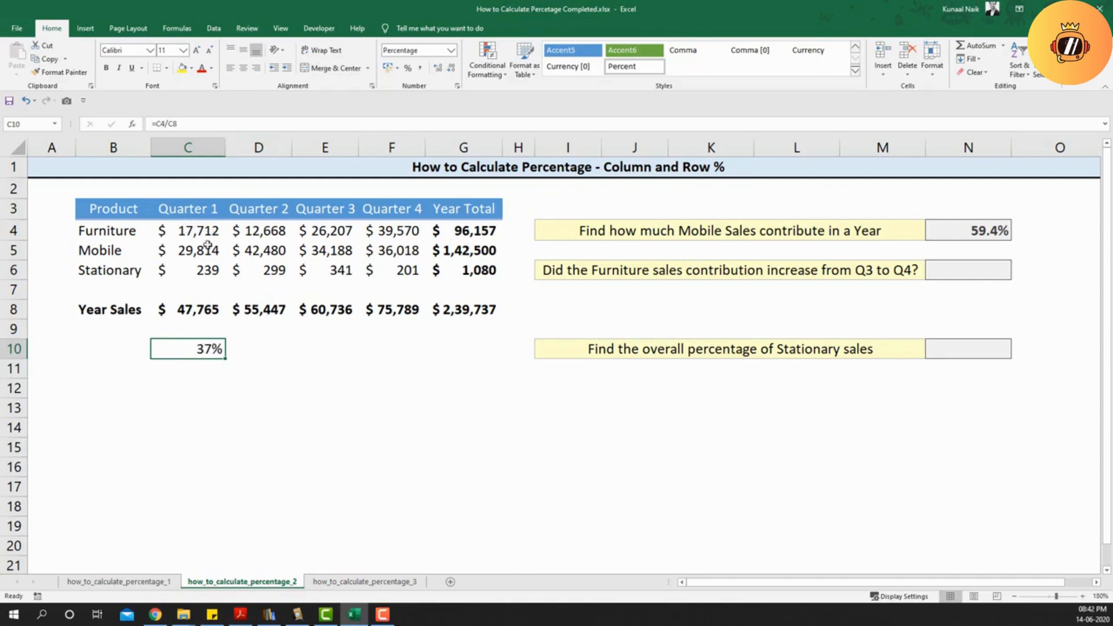
Step: Label the new percentage row "Furniture%" in B10
{"action": "left_click", "coordinate": [105, 344]}
{"action": "type", "text": "Fu"}
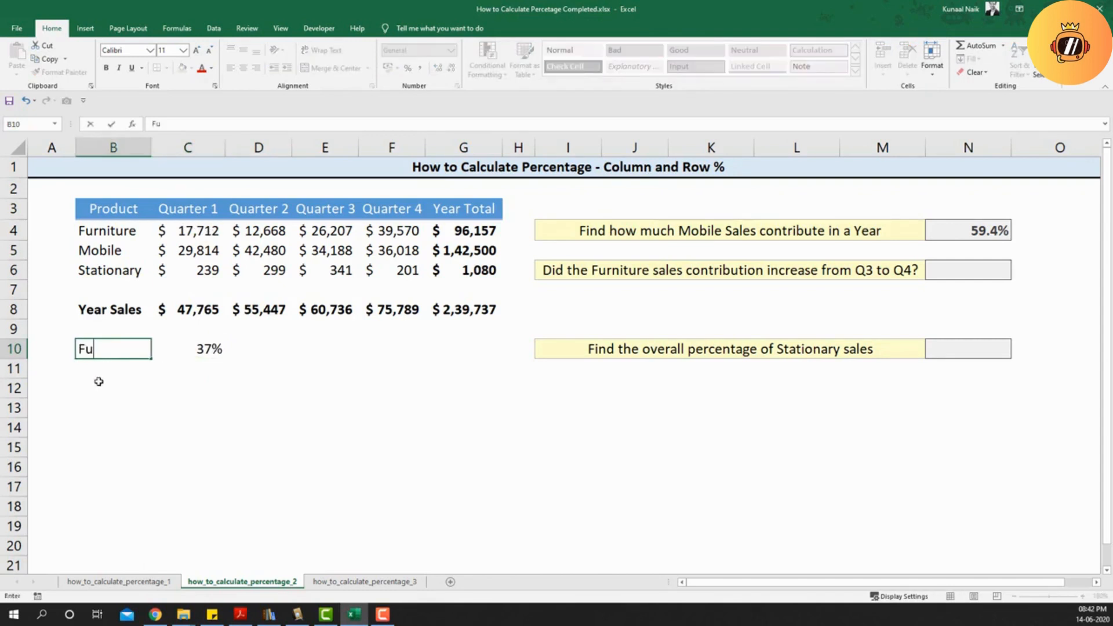
{"action": "type", "text": "rniture "}
{"action": "type", "text": "%"}
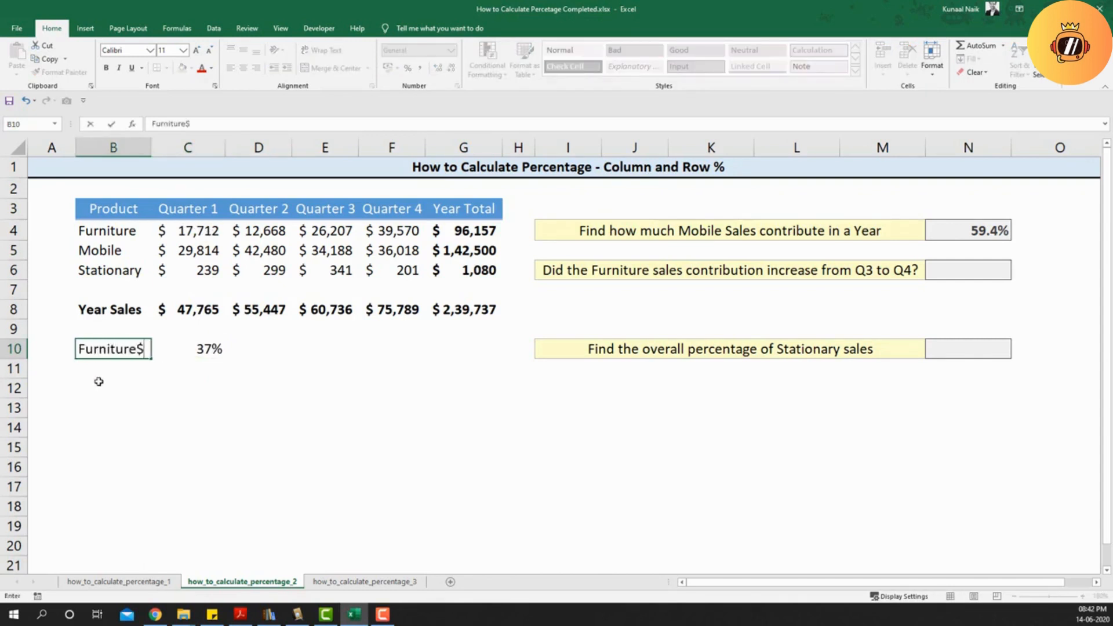
{"action": "key", "text": "Return"}
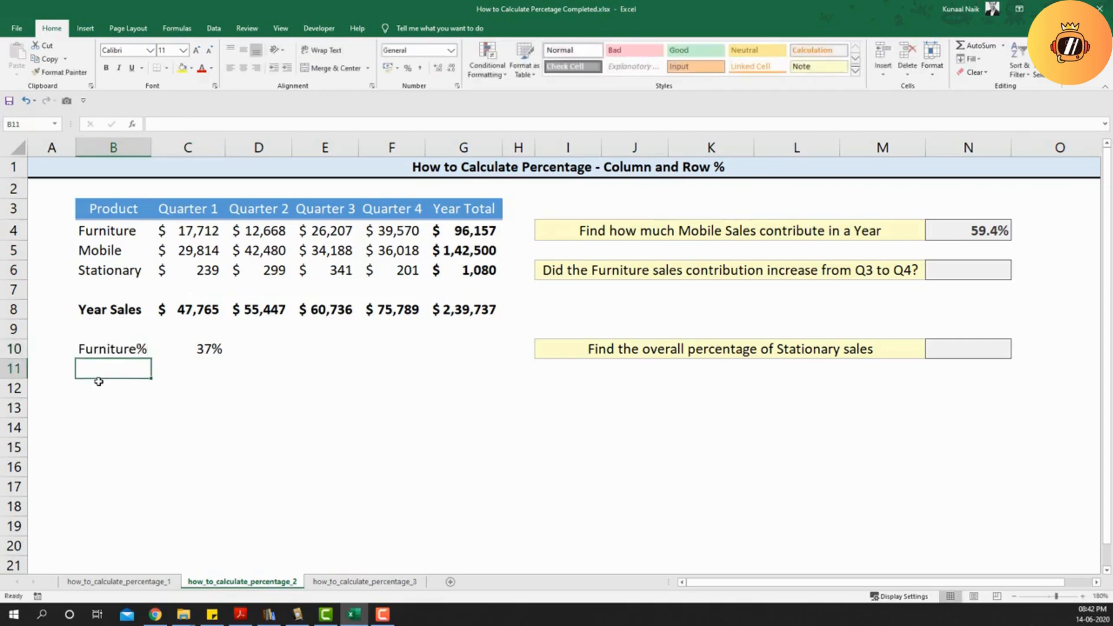
Step: Fill the Furniture percentage formula from C10 across the other quarters and the Year Total column to G10
{"action": "left_click", "coordinate": [186, 348]}
{"action": "left_click_drag", "start_coordinate": [225, 359], "coordinate": [475, 355]}
{"action": "left_click", "coordinate": [356, 391]}
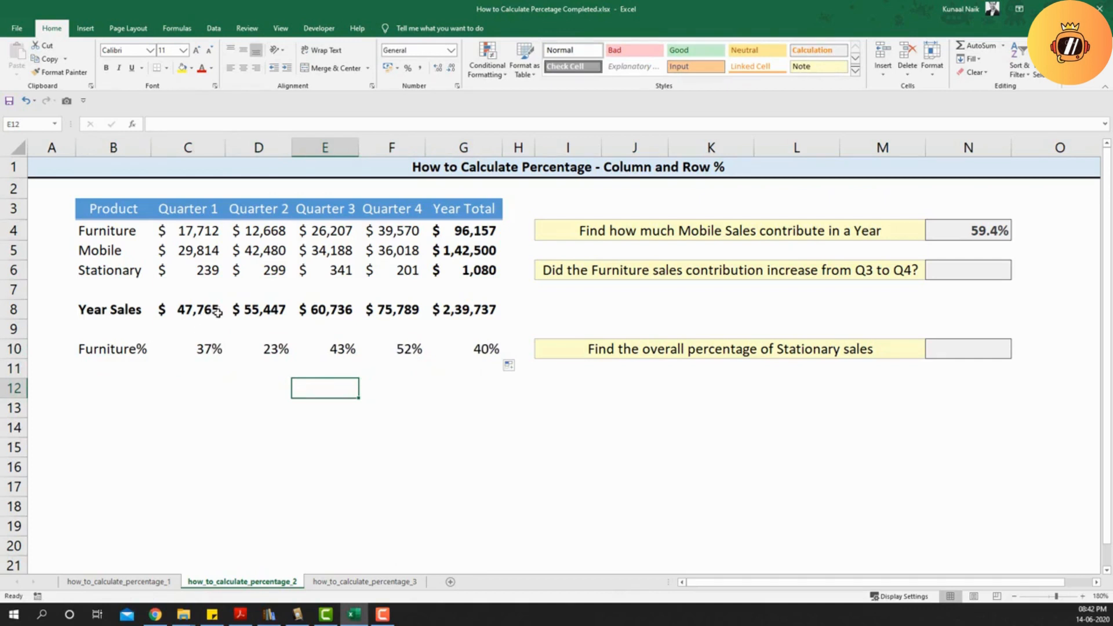
{"action": "left_click", "coordinate": [470, 347]}
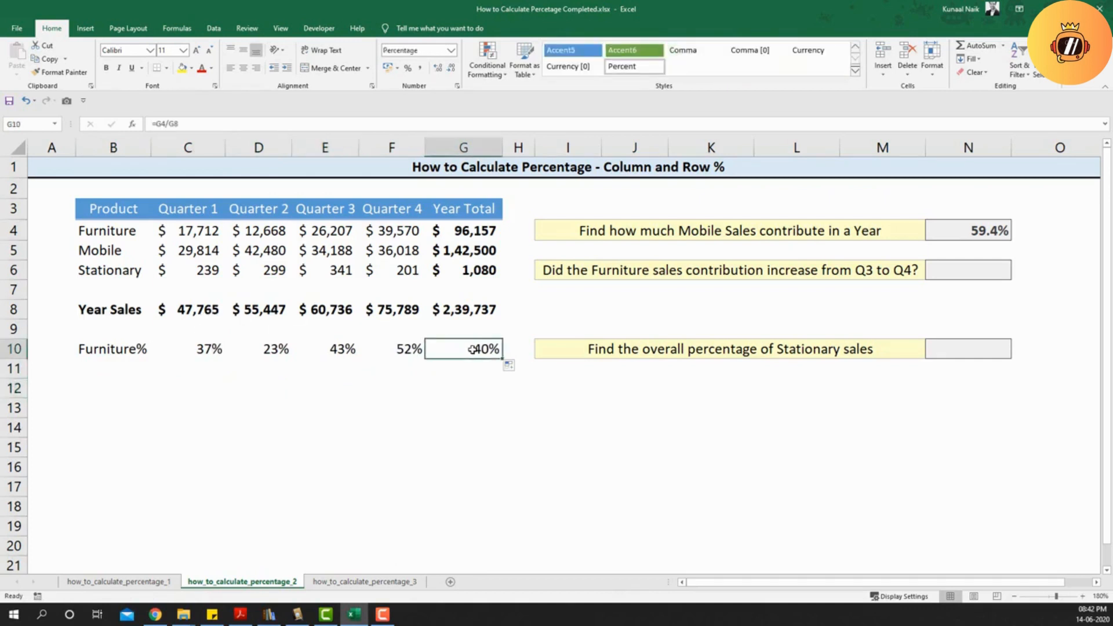
Step: Calculate the change in Furniture's sales contribution from Quarter 3 to Quarter 4 in N6 with =F10-E10
{"action": "left_click_drag", "start_coordinate": [194, 349], "coordinate": [395, 348]}
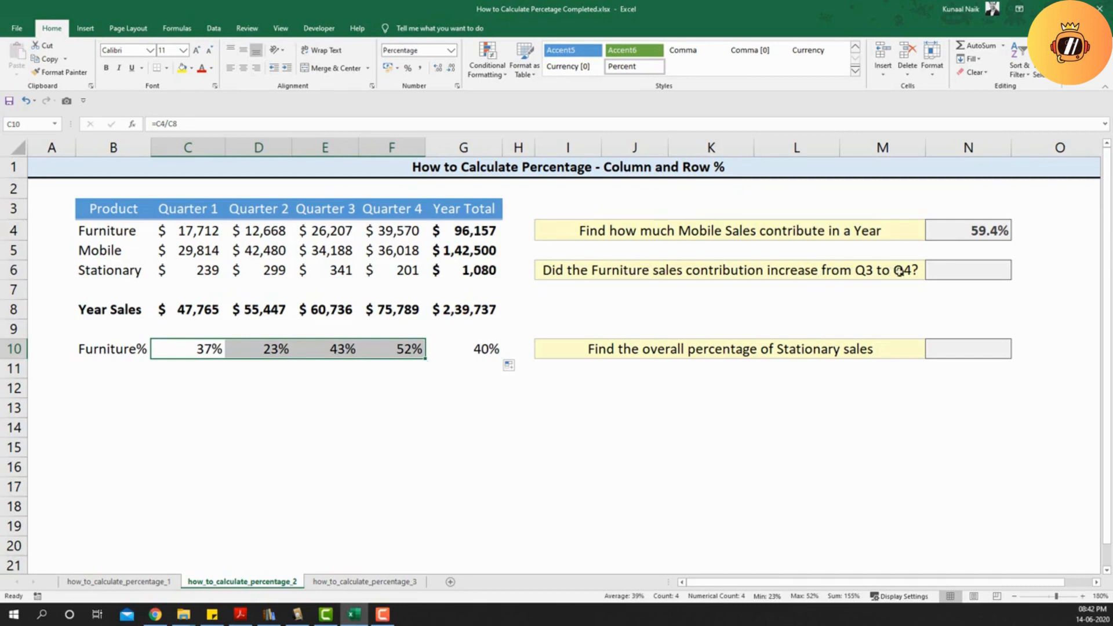
{"action": "left_click", "coordinate": [935, 271]}
{"action": "type", "text": "="}
{"action": "left_click", "coordinate": [397, 350]}
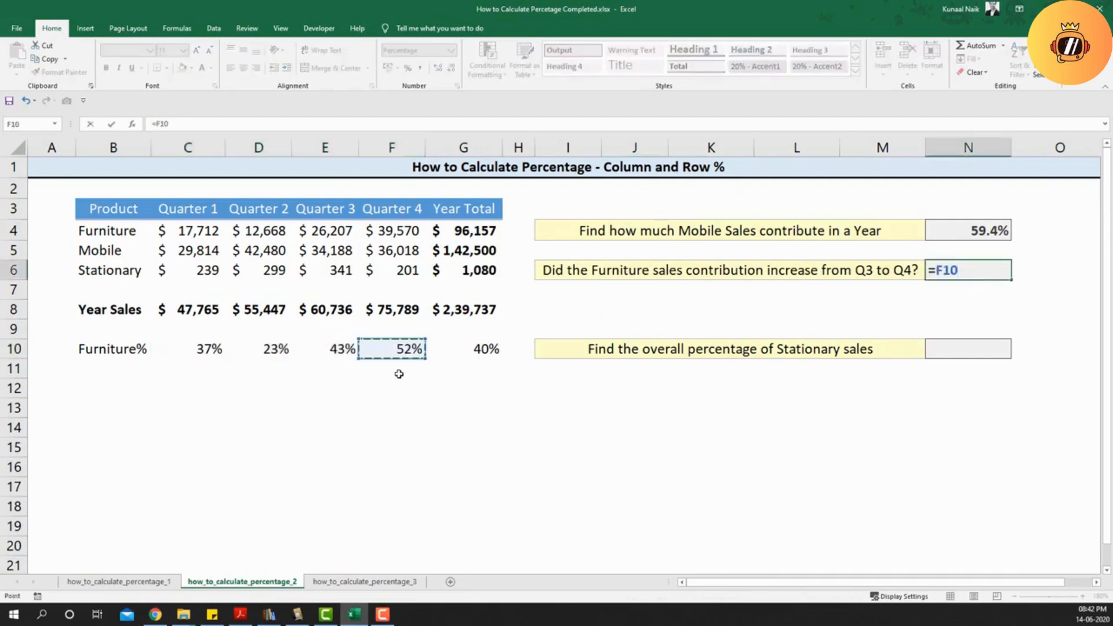
{"action": "type", "text": "-"}
{"action": "left_click", "coordinate": [337, 351]}
{"action": "key", "text": "Return"}
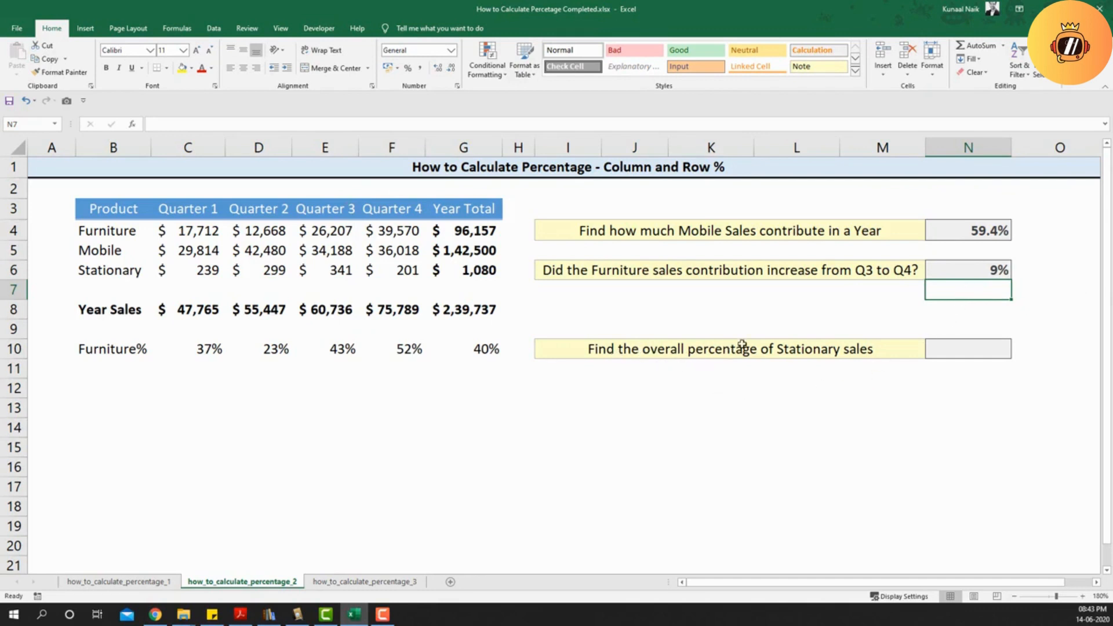
Step: Calculate the overall percentage of Stationary sales in N10 by dividing its year total by overall sales with =G6/G8
{"action": "left_click", "coordinate": [946, 348]}
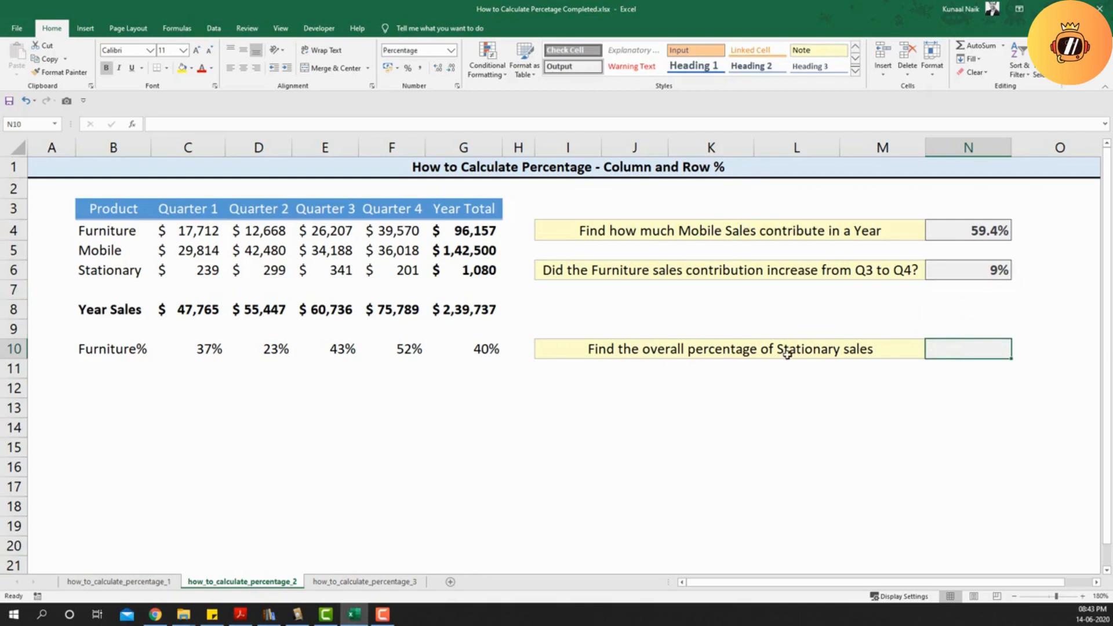
{"action": "type", "text": "="}
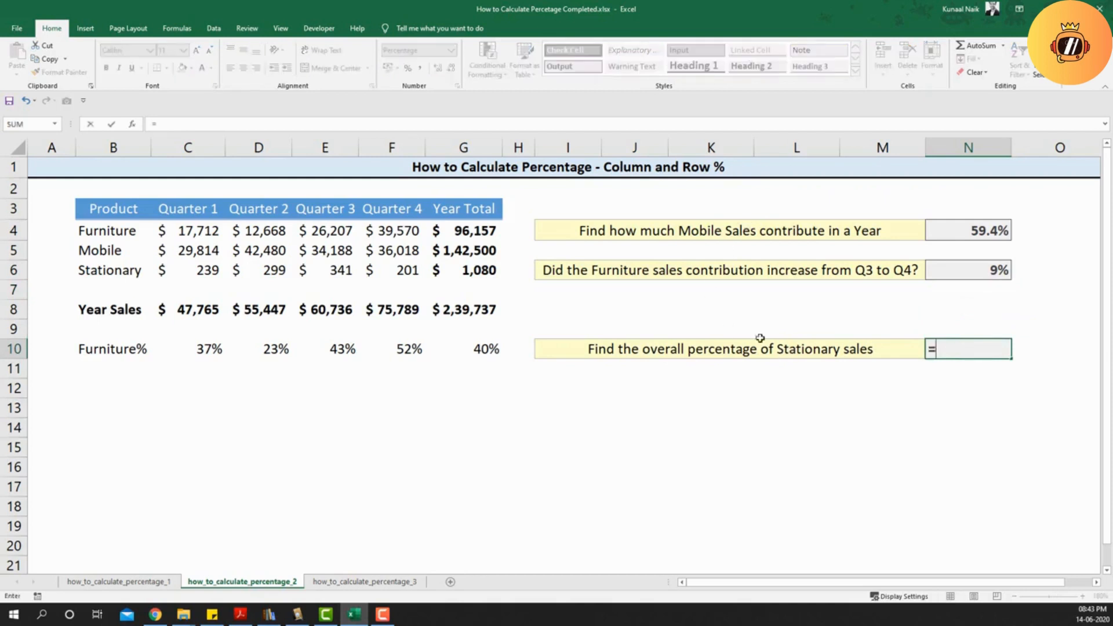
{"action": "left_click", "coordinate": [467, 270]}
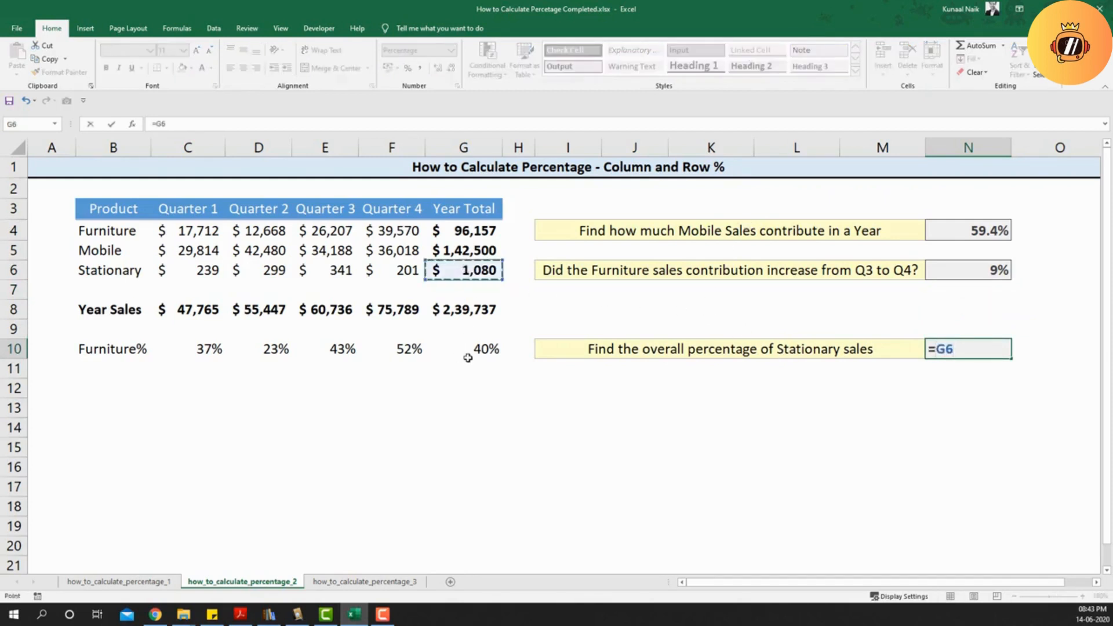
{"action": "type", "text": "/"}
{"action": "left_click", "coordinate": [467, 310]}
{"action": "key", "text": "Return"}
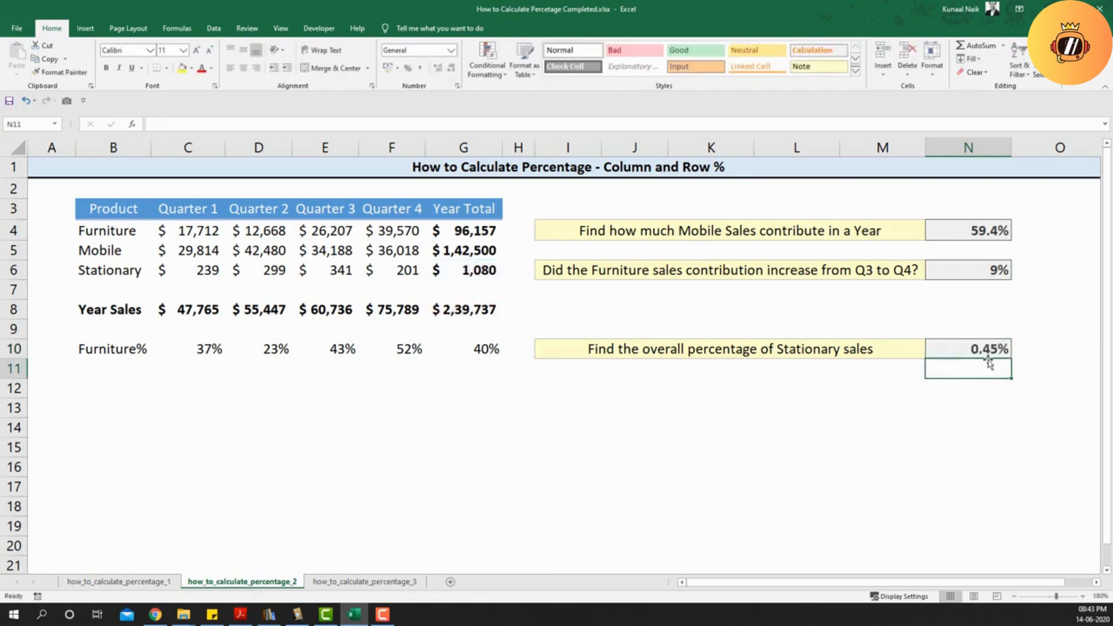
{"action": "left_click", "coordinate": [974, 348]}
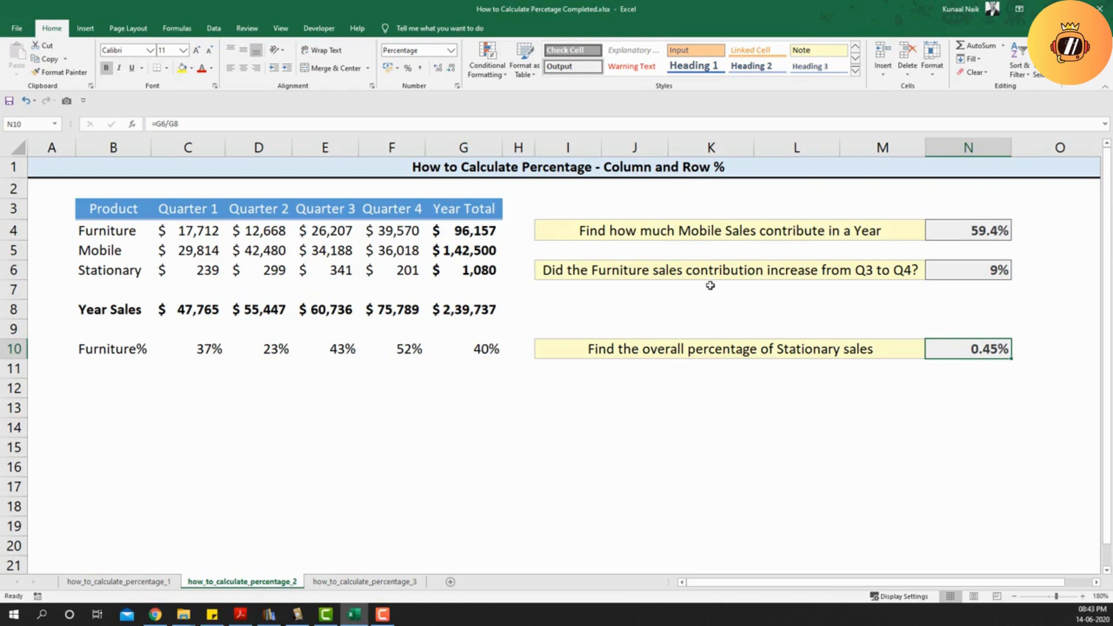
Step: Insert a column after Year Total and calculate Furniture's Quarter 4 share of its year total in H4 with =F4/G4, formatted as a percentage
{"action": "right_click", "coordinate": [516, 148]}
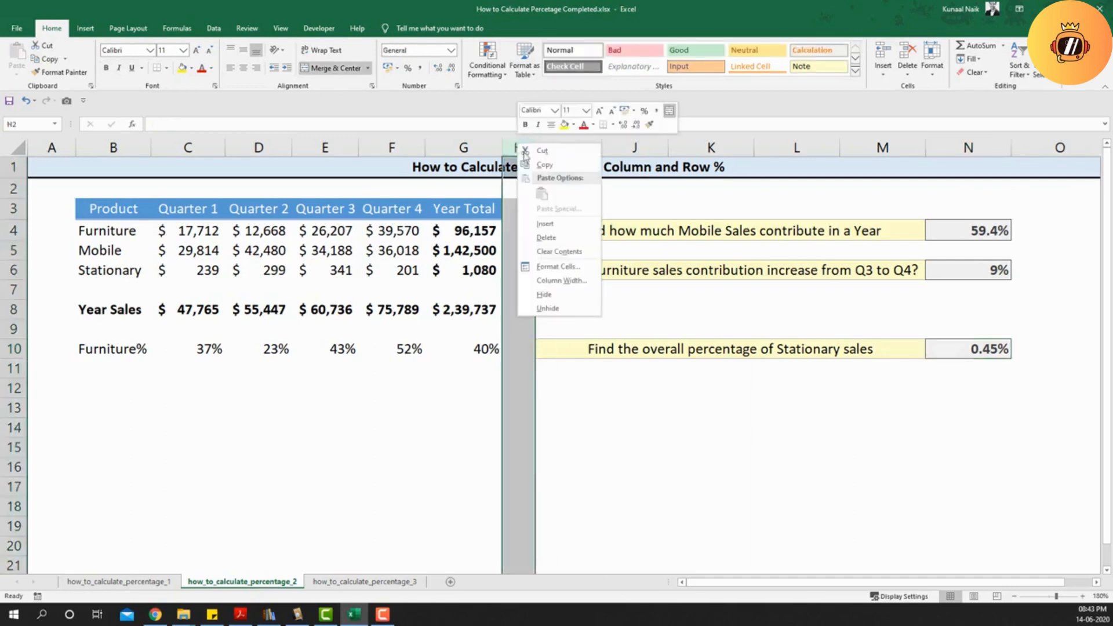
{"action": "left_click", "coordinate": [560, 227]}
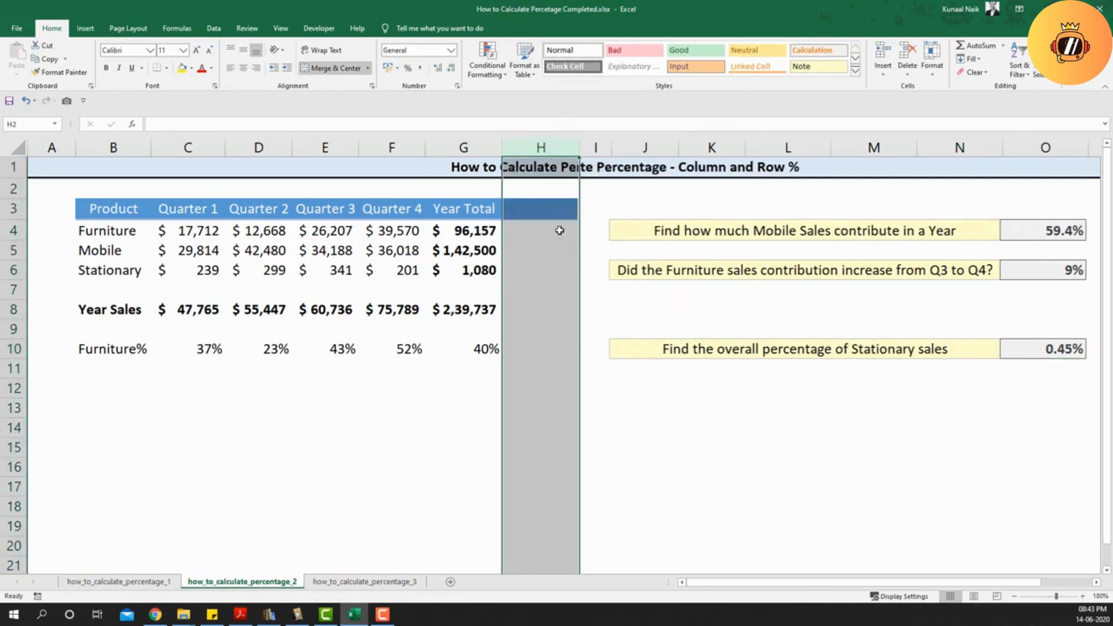
{"action": "left_click", "coordinate": [528, 230]}
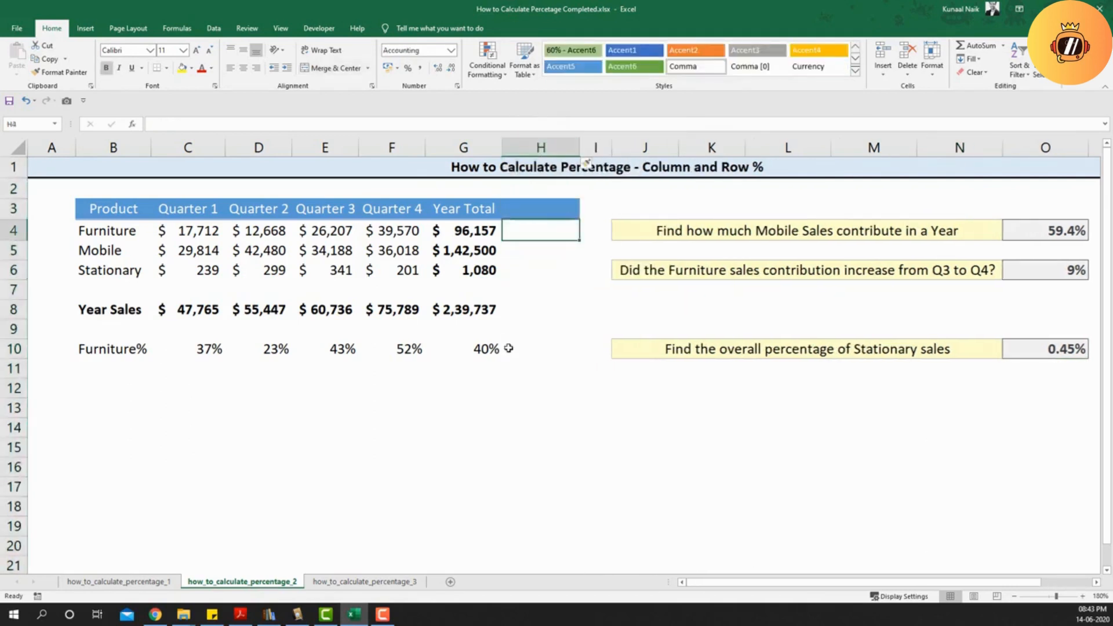
{"action": "type", "text": "="}
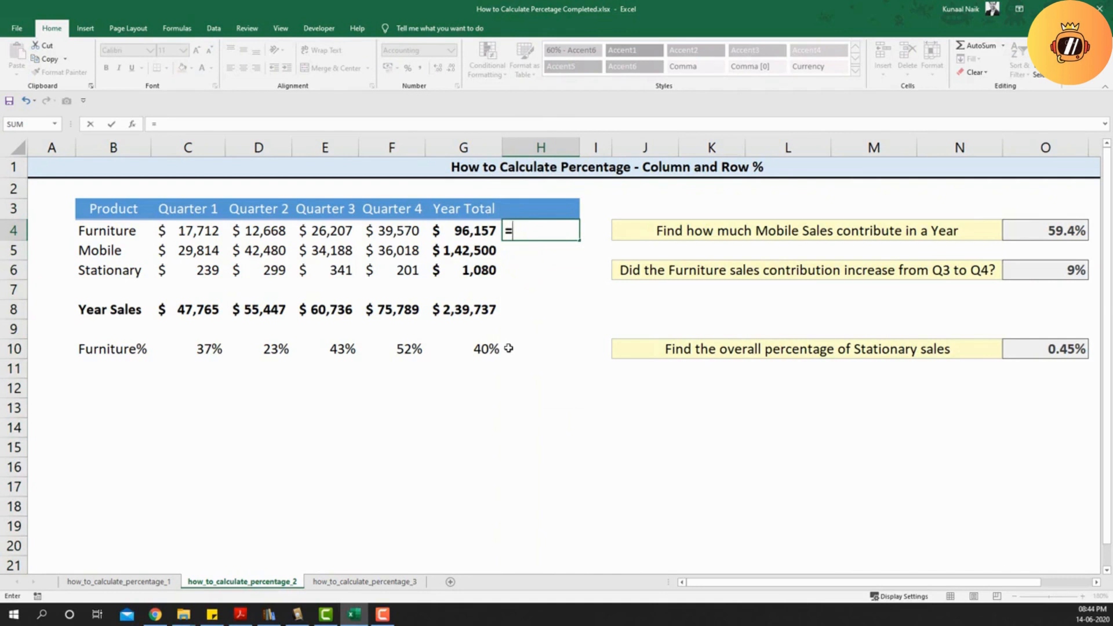
{"action": "key", "text": "Left"}
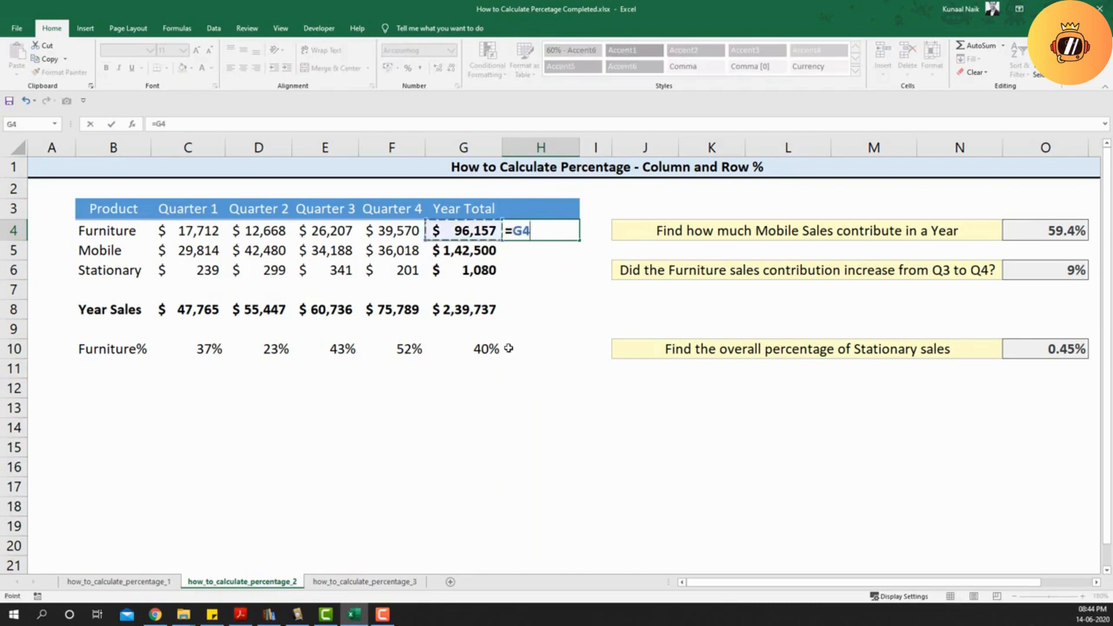
{"action": "key", "text": "Left"}
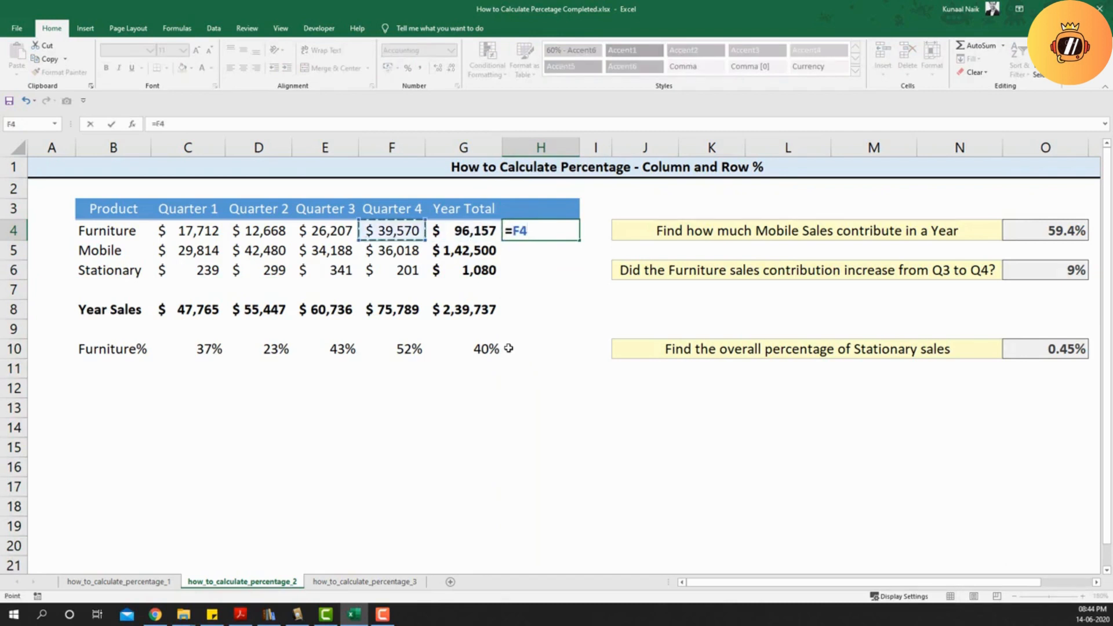
{"action": "type", "text": "/"}
{"action": "key", "text": "Right"}
{"action": "key", "text": "Return"}
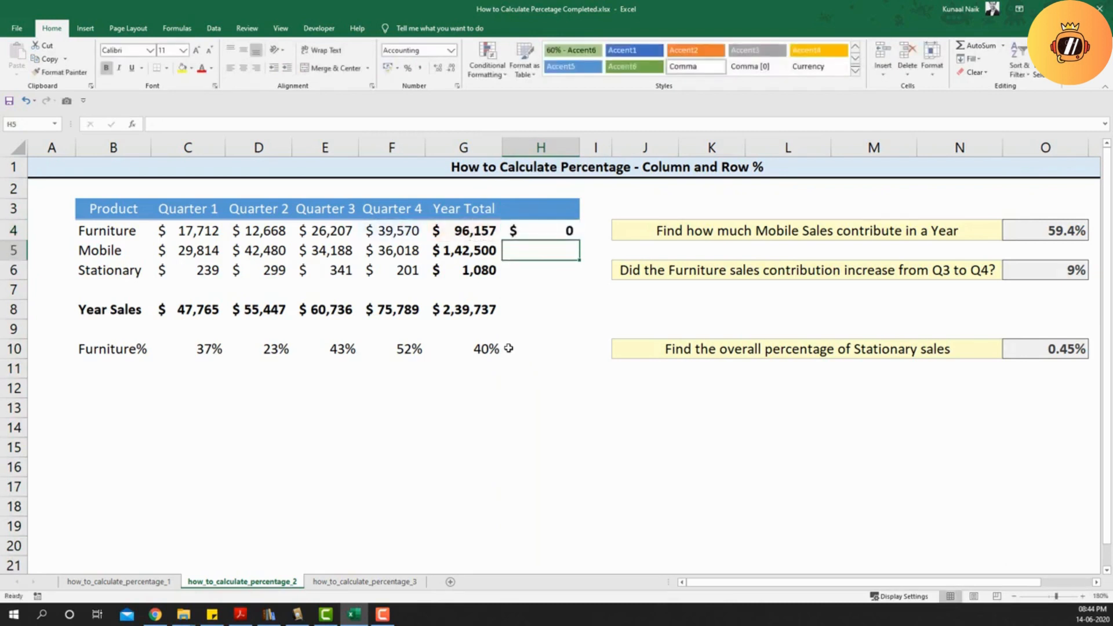
{"action": "key", "text": "Up"}
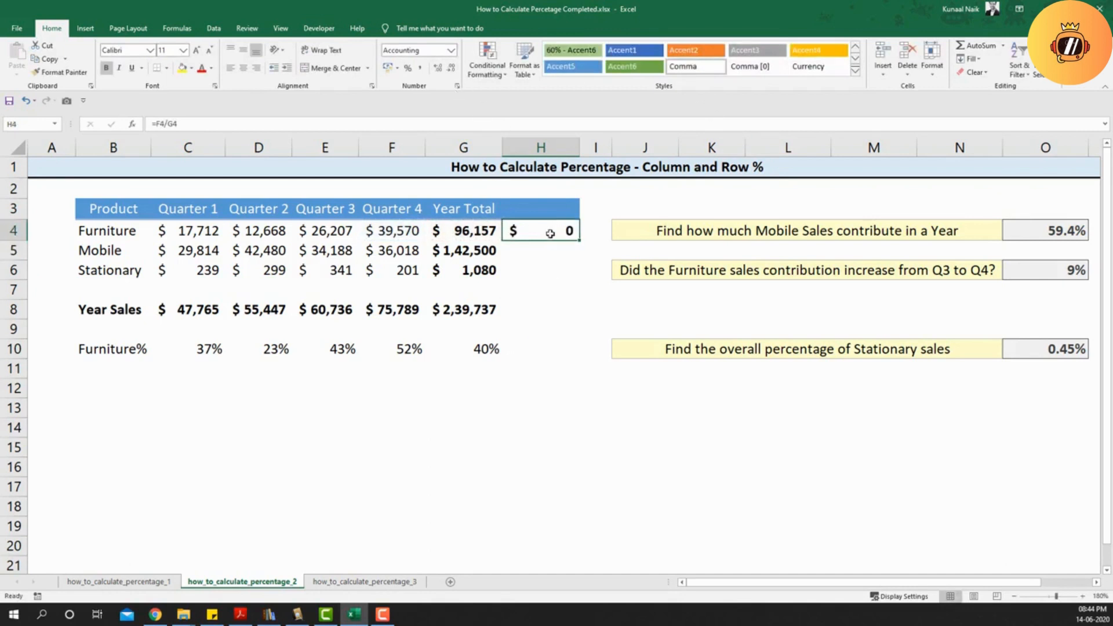
{"action": "left_click", "coordinate": [409, 70]}
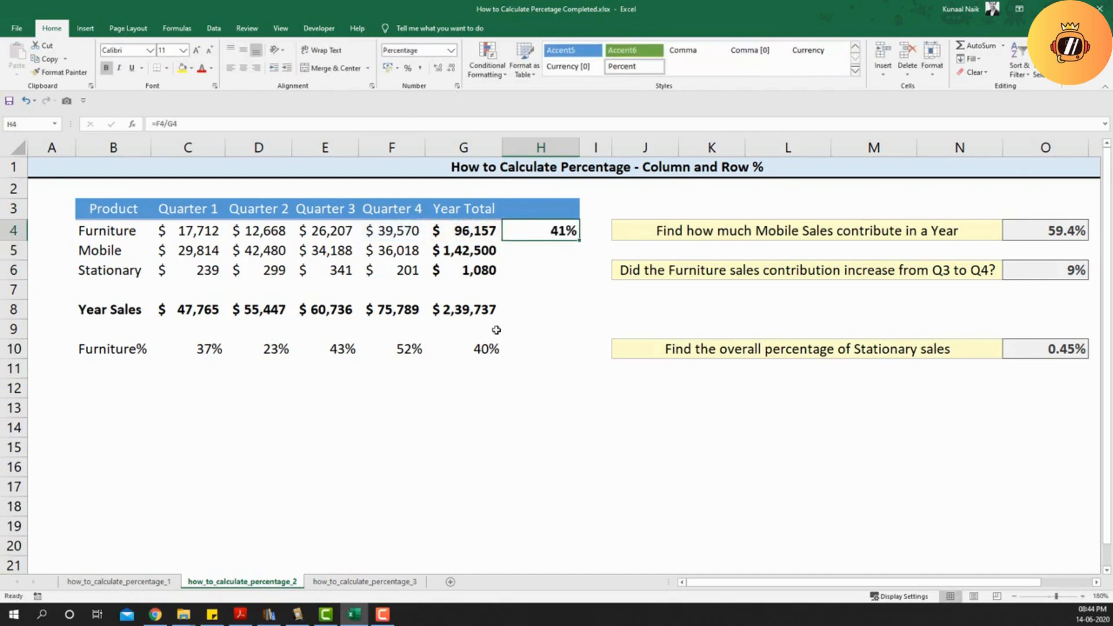
Step: Label the new column "QTR4%" in H3 and fill the percentage formula from H4 down to H6
{"action": "key", "text": "Up"}
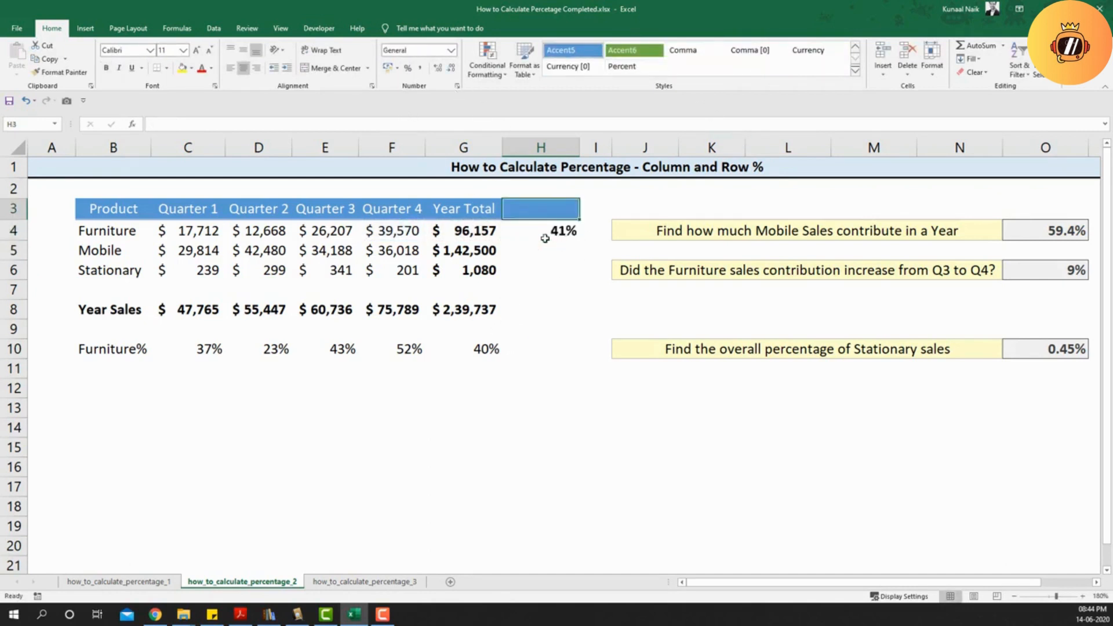
{"action": "type", "text": "QTR%"}
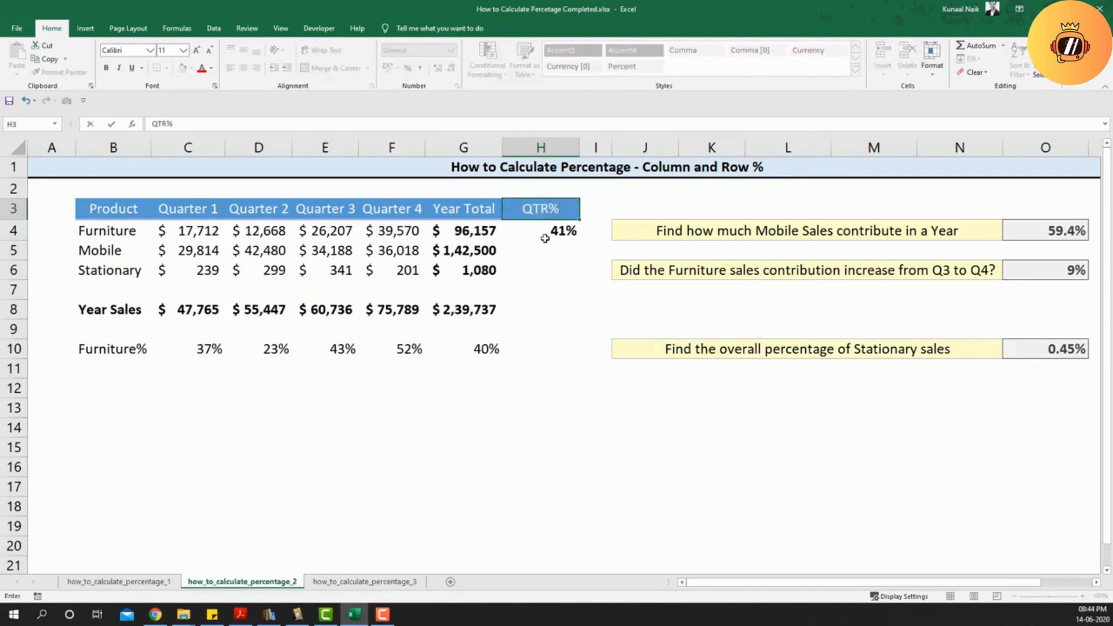
{"action": "key", "text": "Return"}
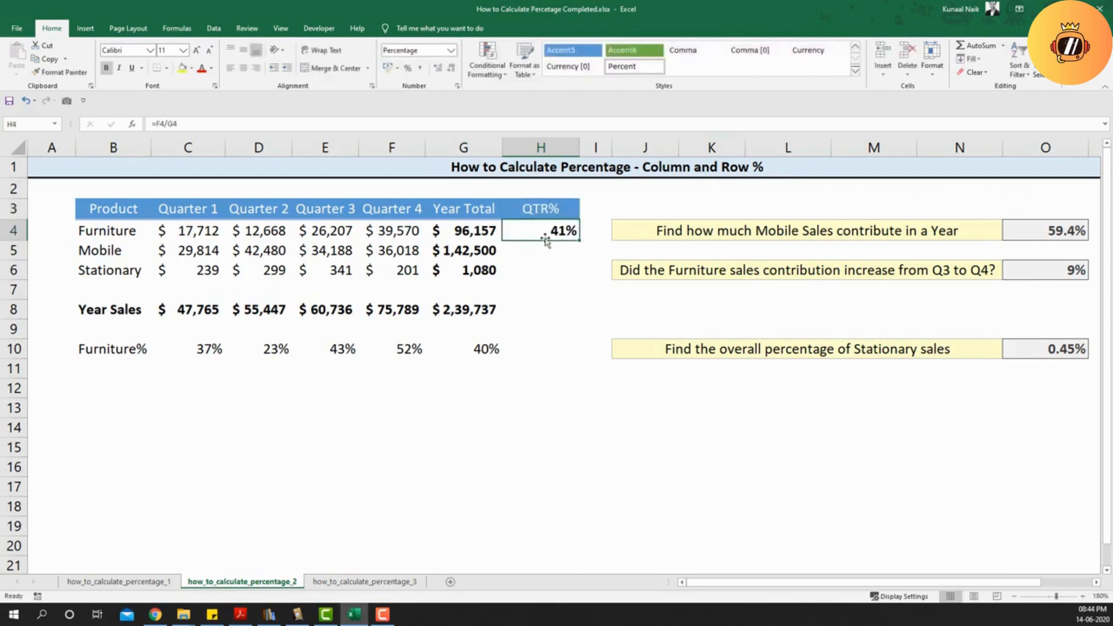
{"action": "double_click", "coordinate": [549, 210]}
{"action": "type", "text": "4"}
{"action": "key", "text": "Return"}
{"action": "left_click_drag", "start_coordinate": [579, 240], "coordinate": [575, 280]}
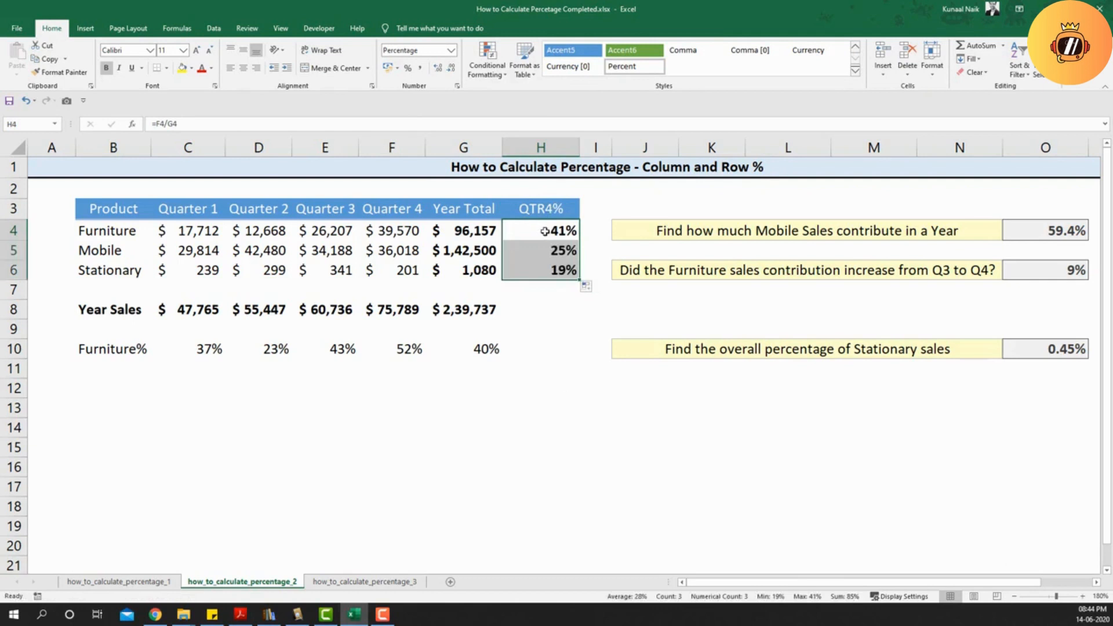
Step: Review each product's Quarter 4 row percentage in column H against the Furniture column percentages in row 10
{"action": "left_click", "coordinate": [545, 231]}
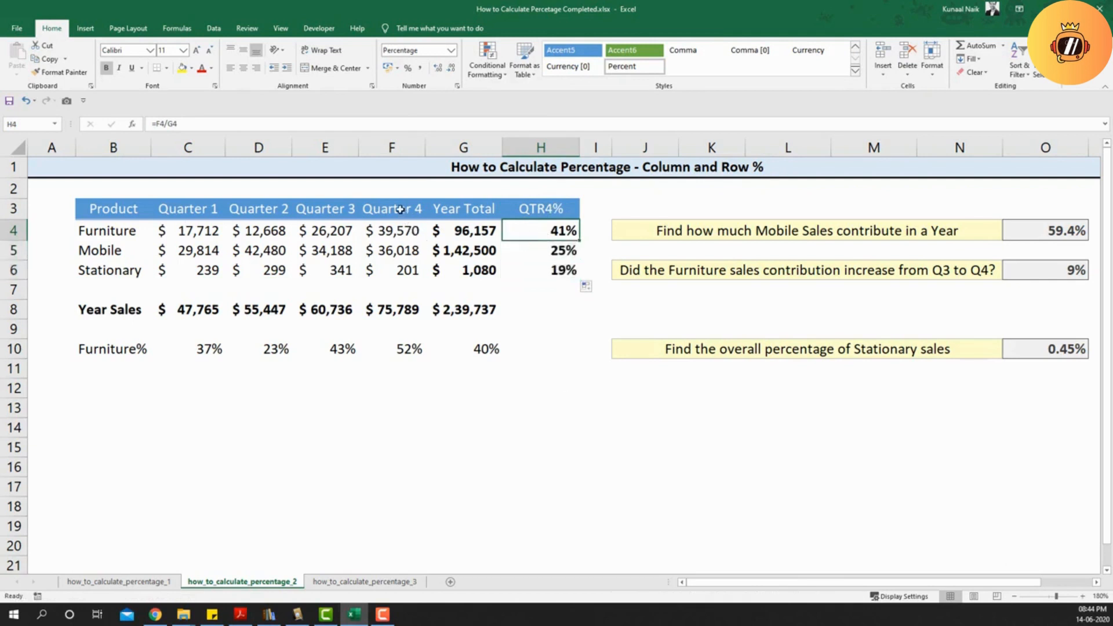
{"action": "left_click_drag", "start_coordinate": [397, 231], "coordinate": [397, 270]}
{"action": "left_click", "coordinate": [533, 251]}
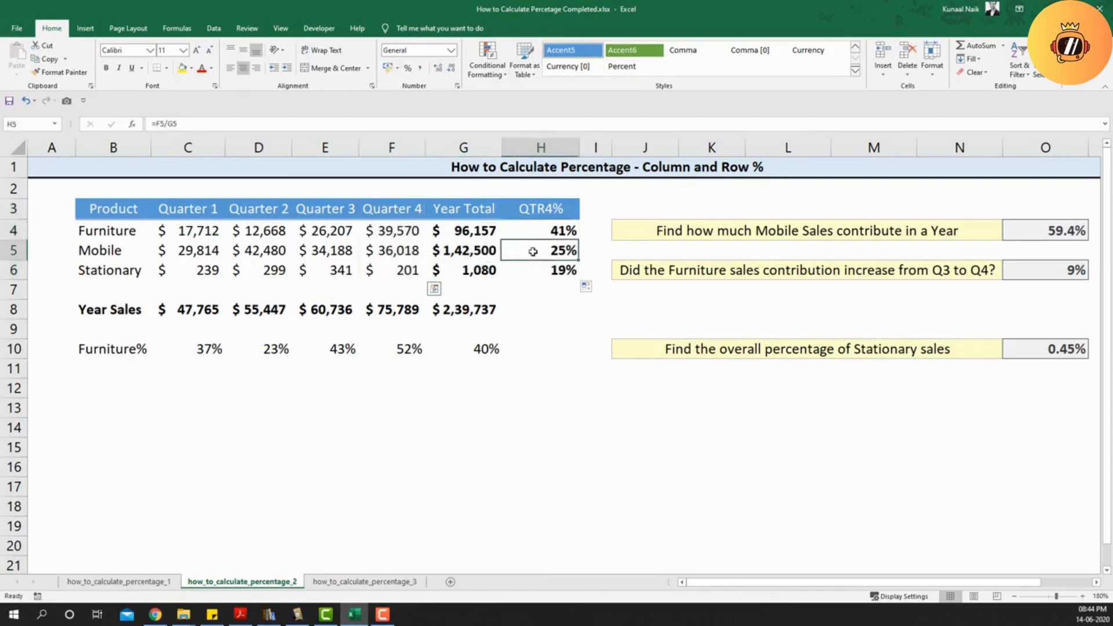
{"action": "left_click", "coordinate": [541, 270]}
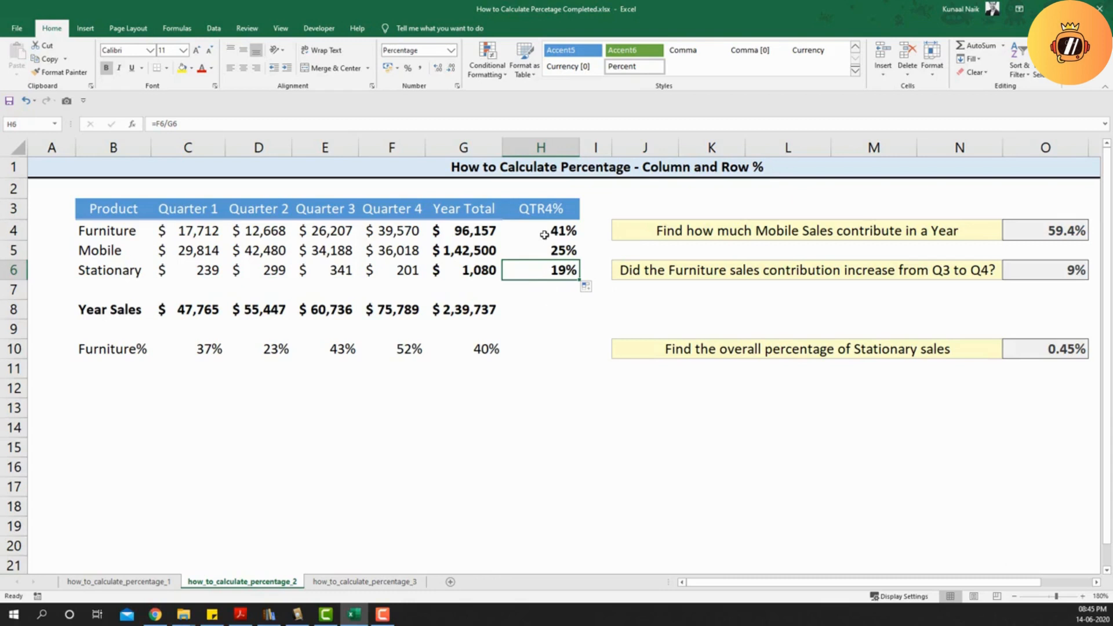
{"action": "left_click_drag", "start_coordinate": [140, 349], "coordinate": [546, 336]}
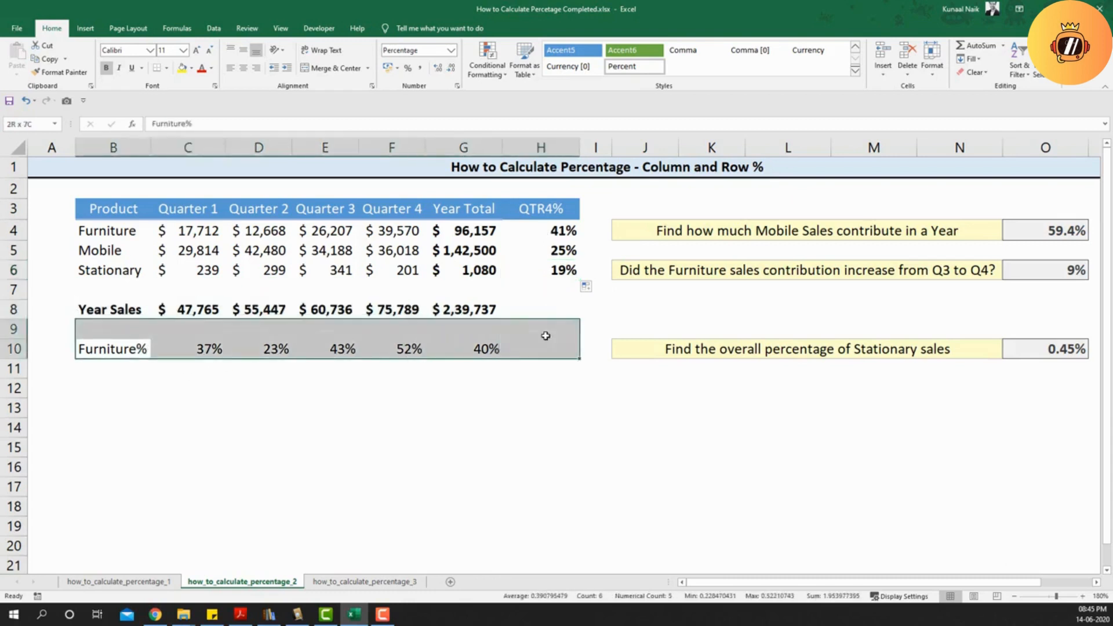
{"action": "left_click", "coordinate": [203, 350]}
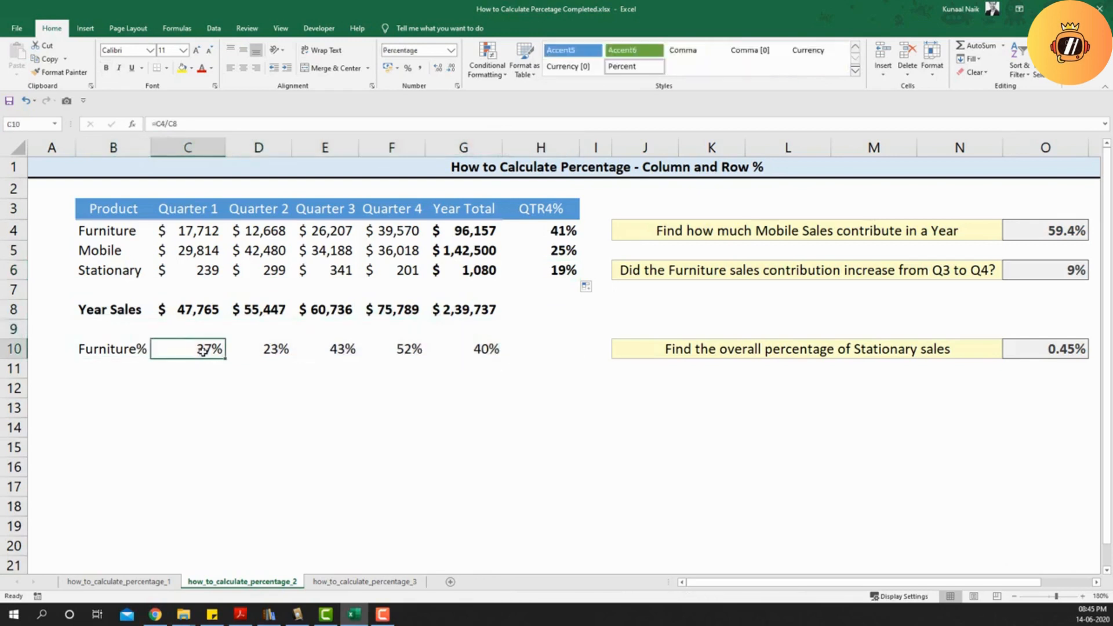
{"action": "left_click", "coordinate": [128, 231]}
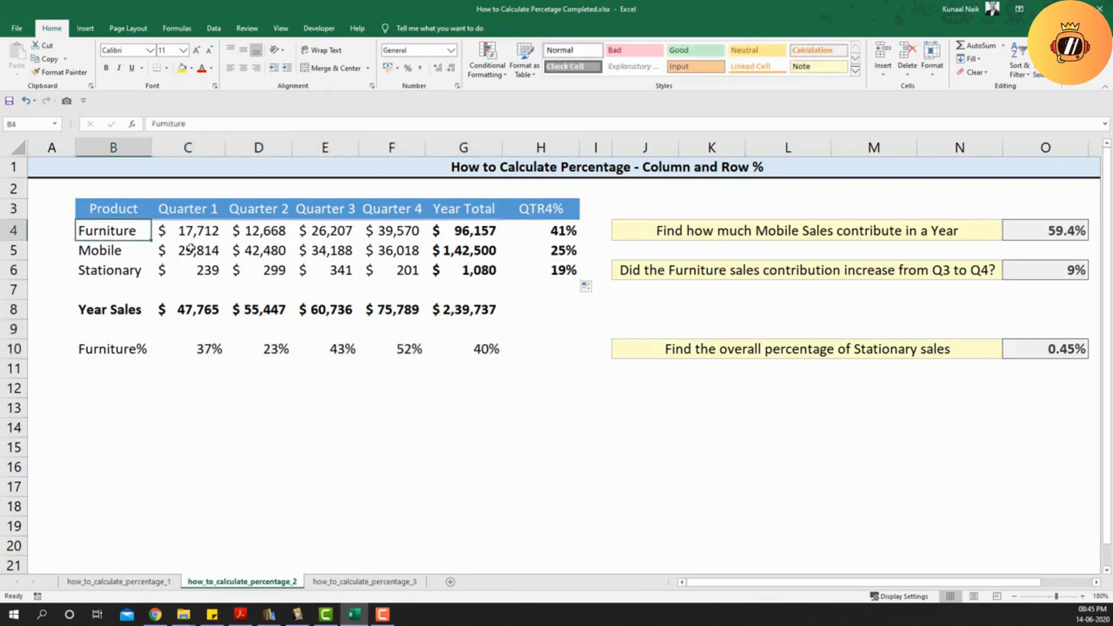